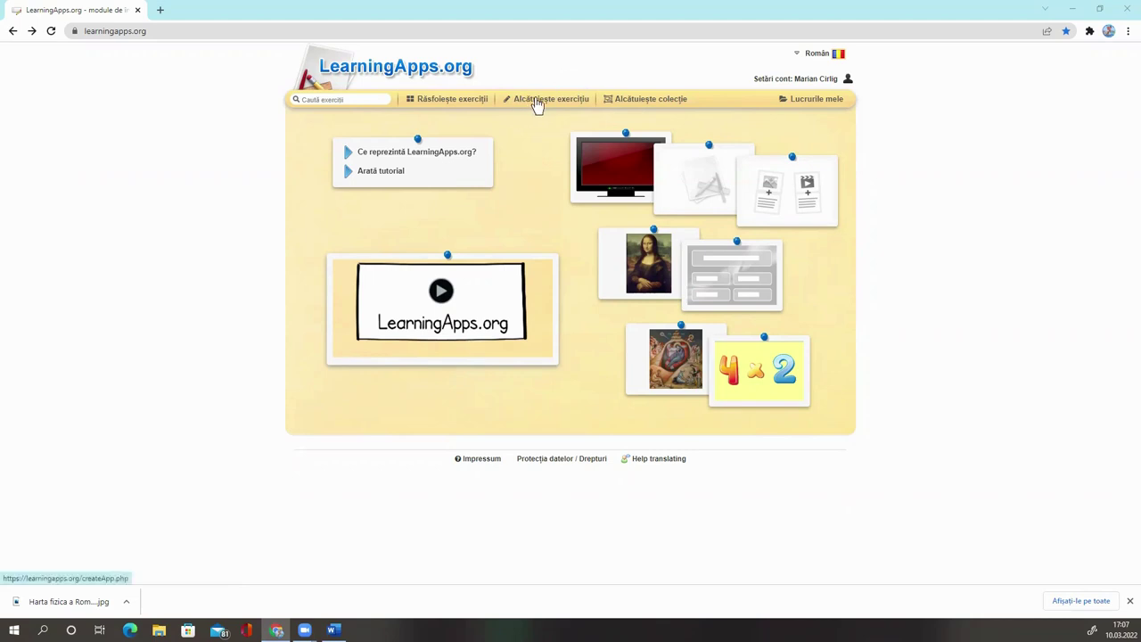
- Start a new exercise from the "Cuvinte încrucișate" template
click(567, 101)
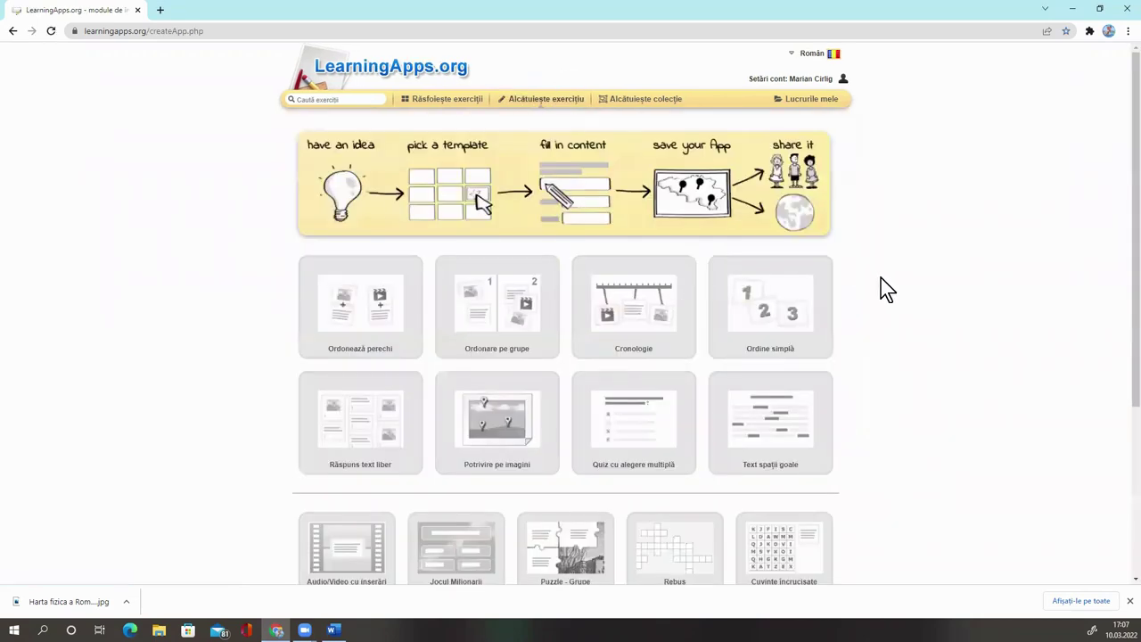
scroll(881, 279, down, 2)
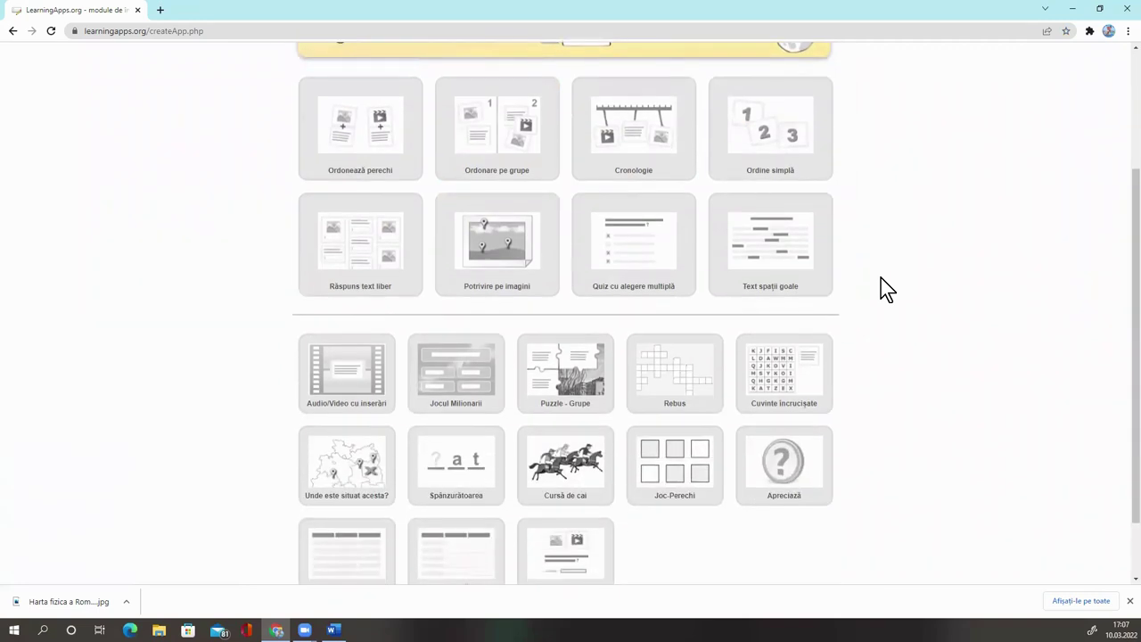
click(791, 370)
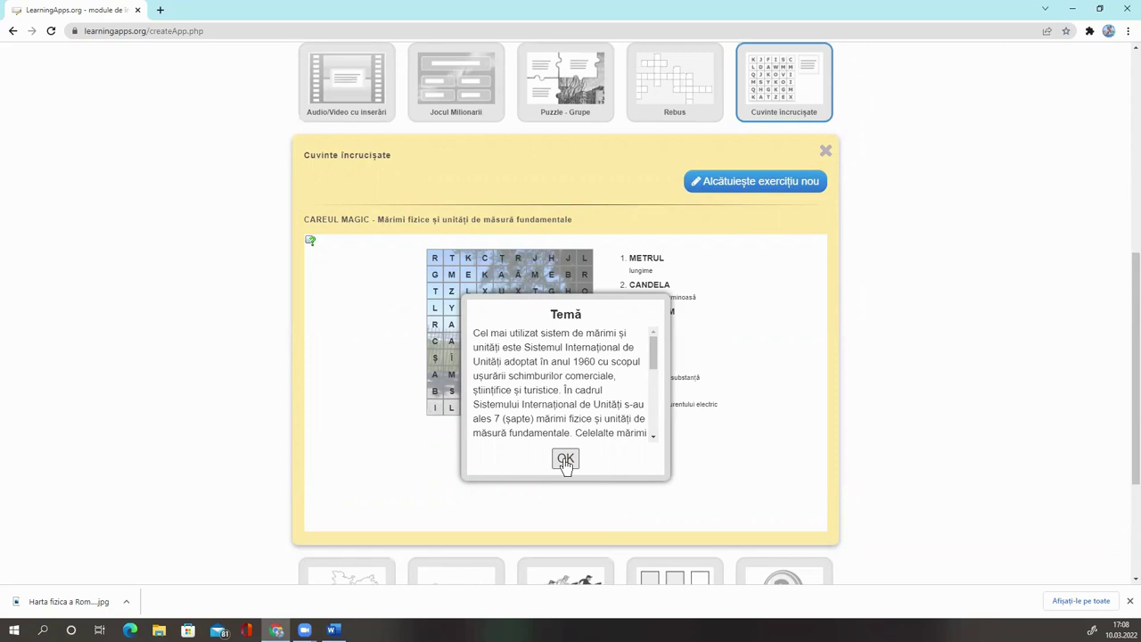
click(756, 185)
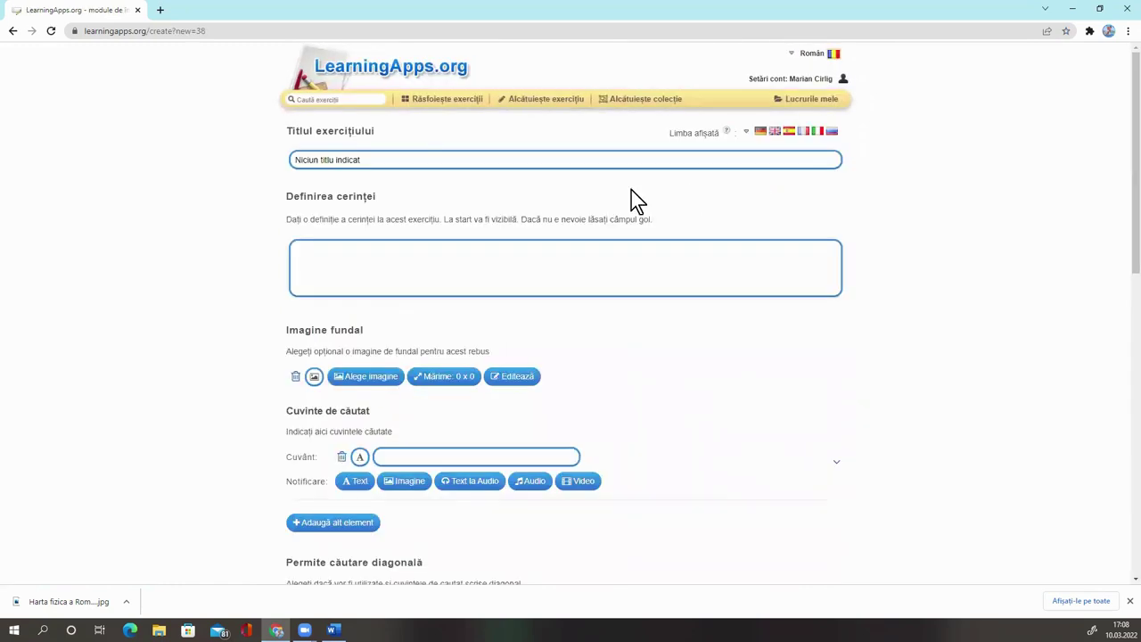
- Replace the default exercise title with "Noțiuni geografice", copied from the Word document
click(402, 160)
triple_click(323, 159)
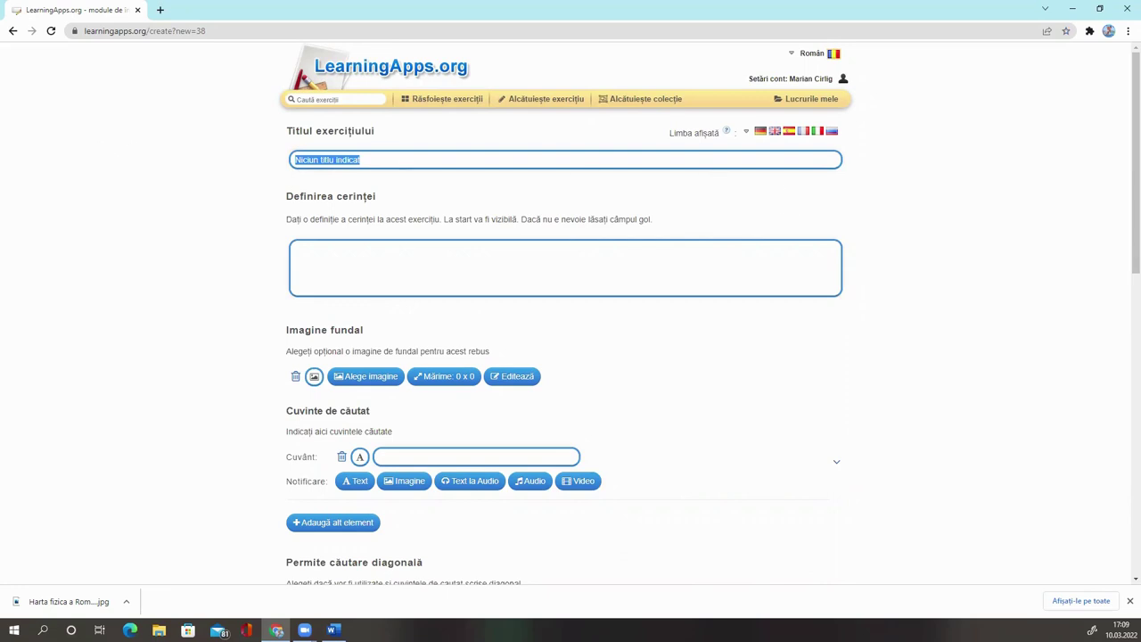
key(alt+Tab)
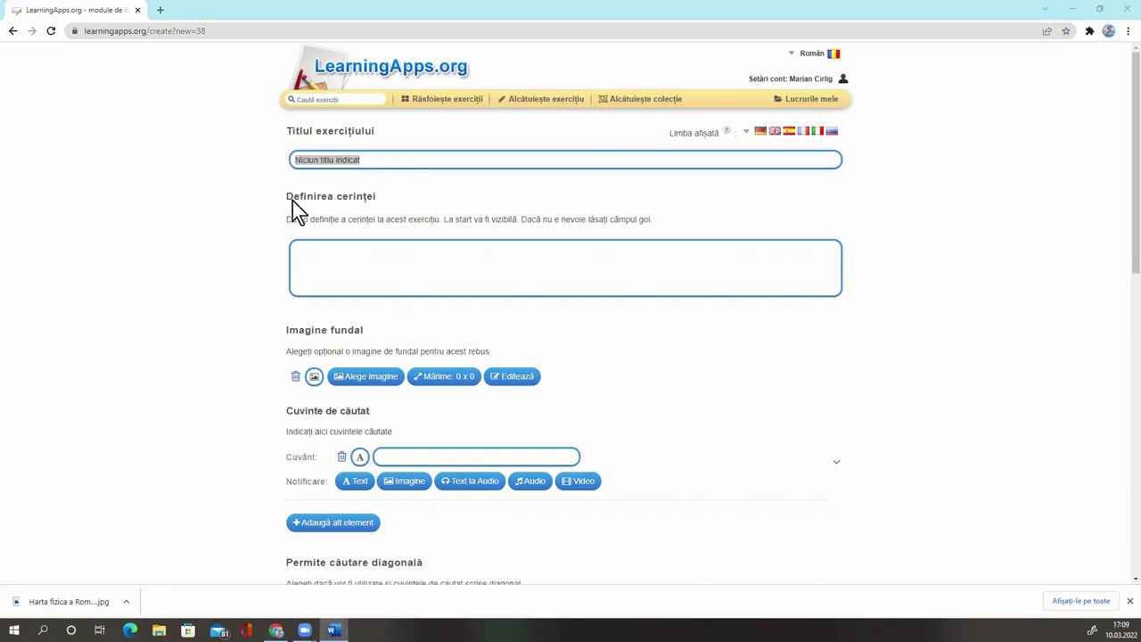
key(alt+Tab)
drag(366, 155, 292, 169)
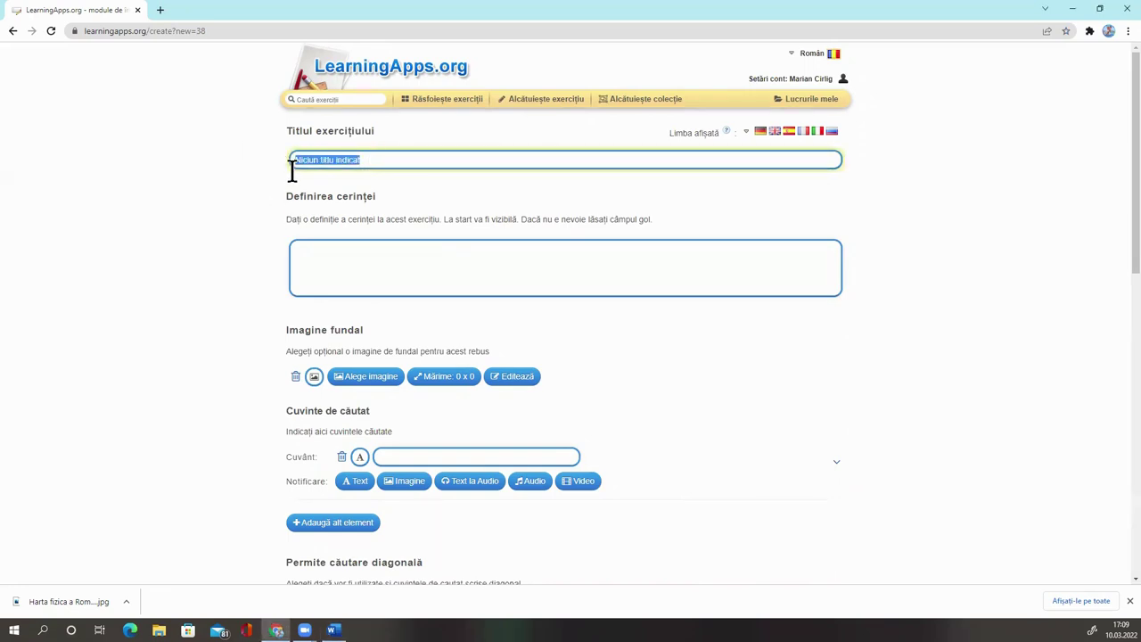
text(Noțiuni geografice)
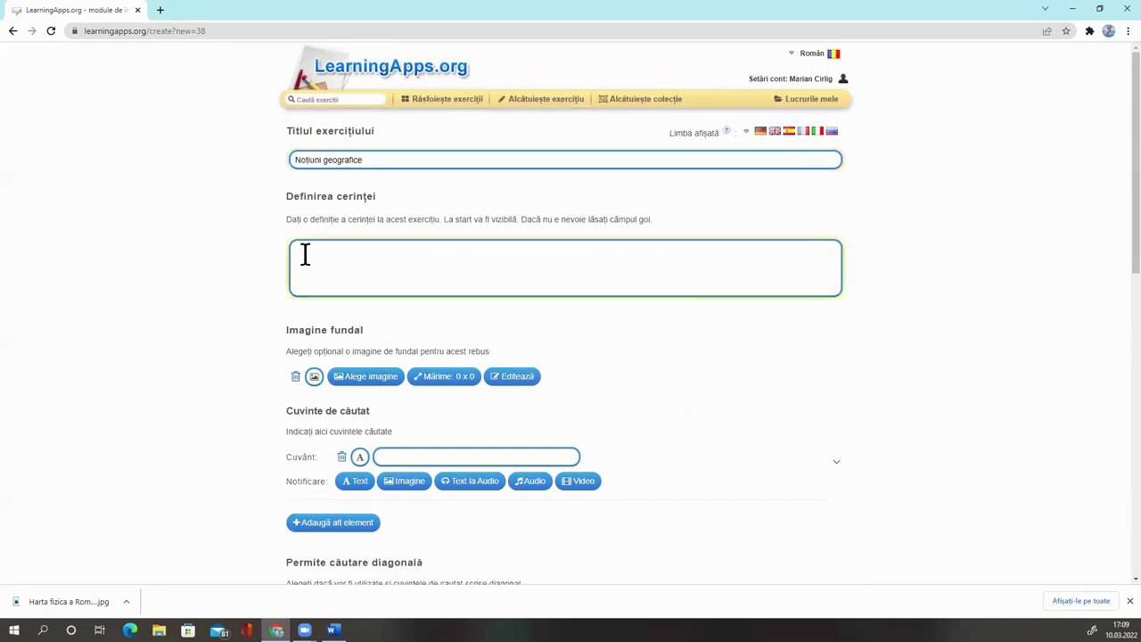
- Fill in the task description with "Identificați în careul de cuvinte noțiunile geografice specifice reliefului.", copied from the Word document
click(346, 242)
key(alt+Tab)
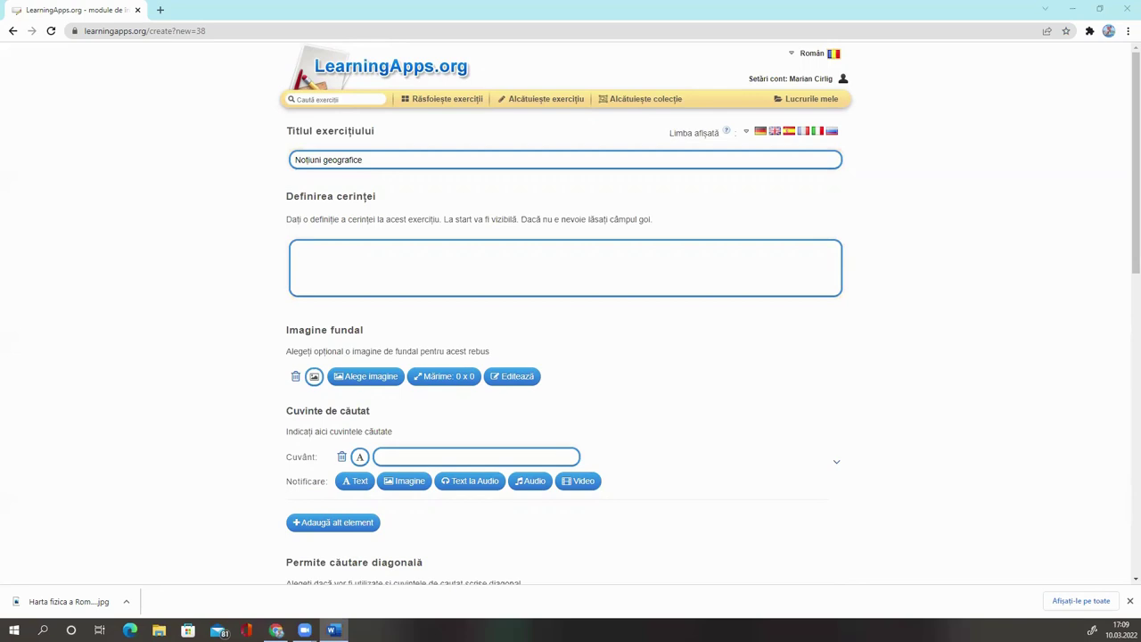
click(314, 257)
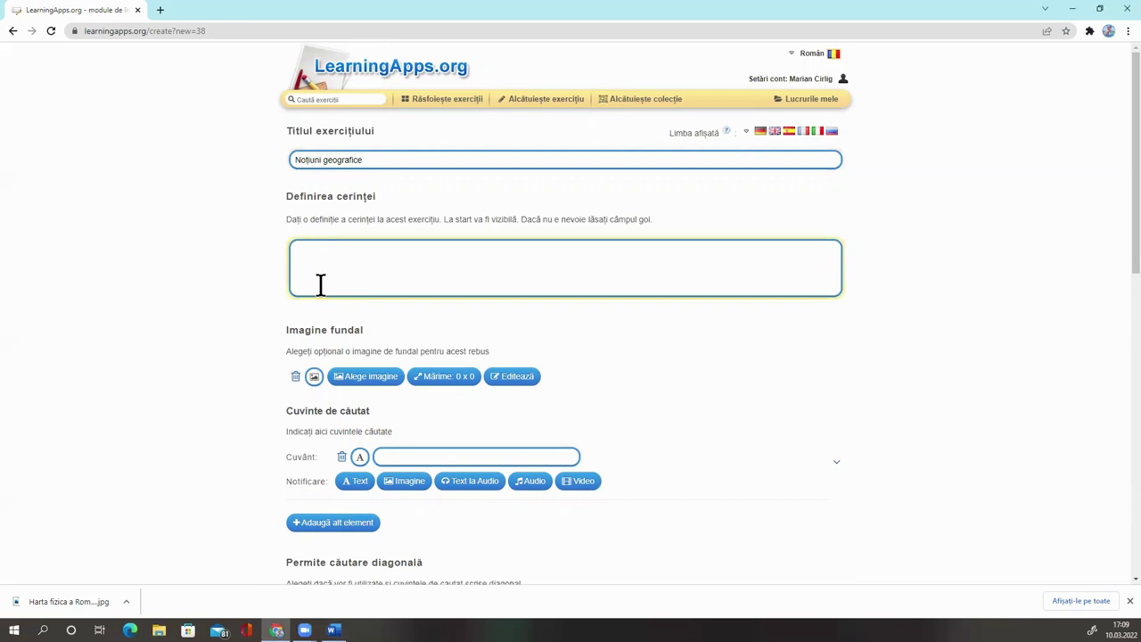
text(Identificați în careul de cuvinte noțiunile geografice specifice reliefului.)
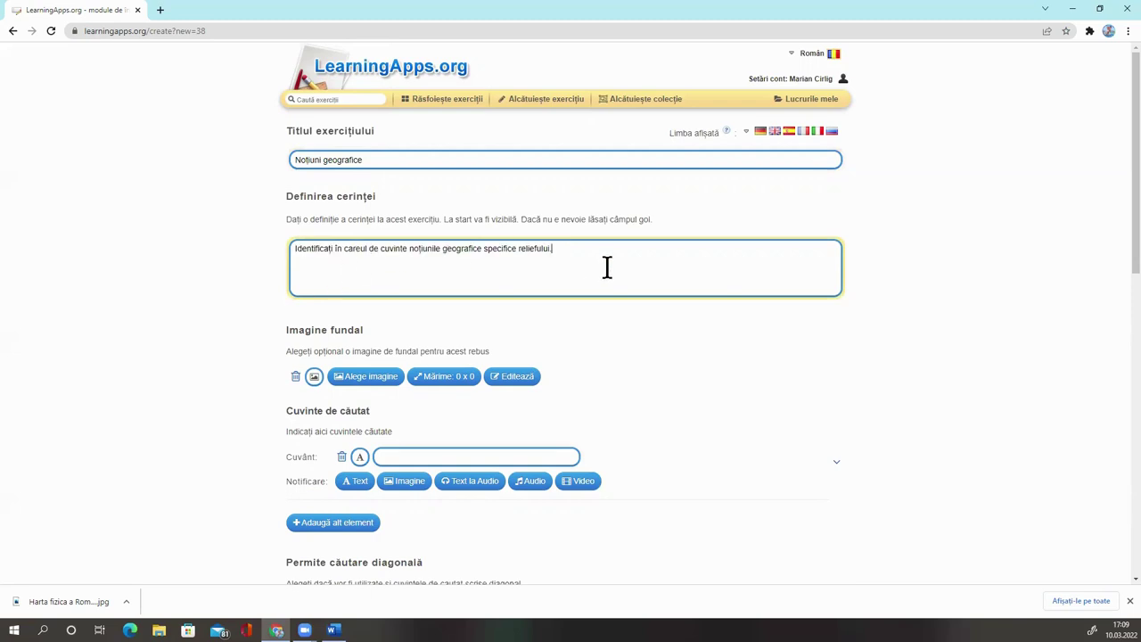
- Upload the relief map of Romania from the Foto resurse folder as the exercise's background image
click(334, 332)
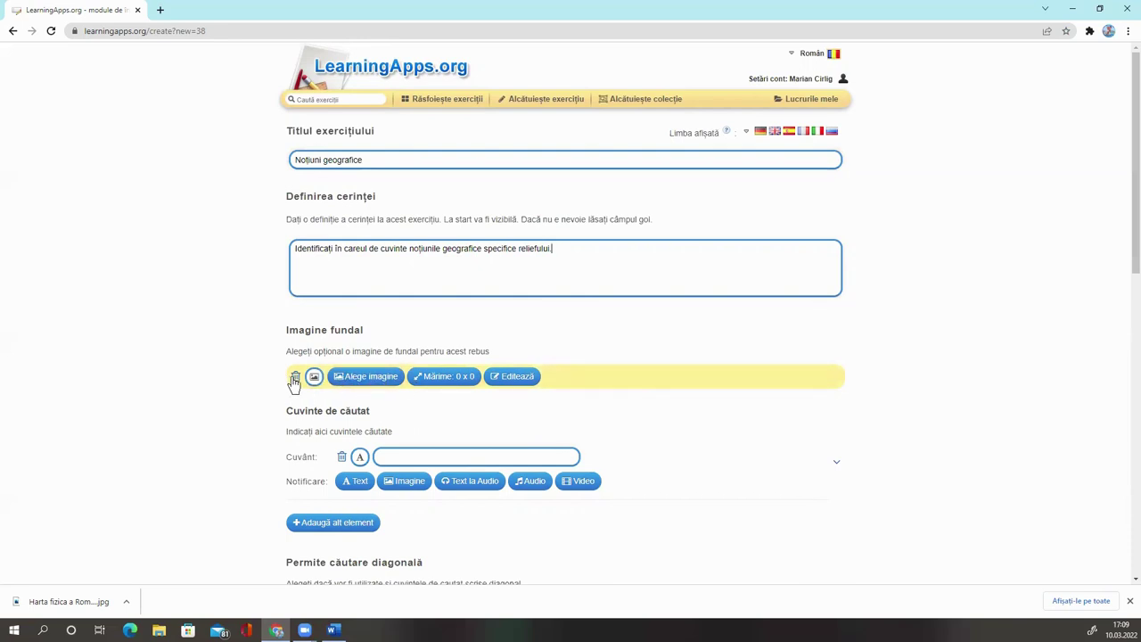
click(373, 382)
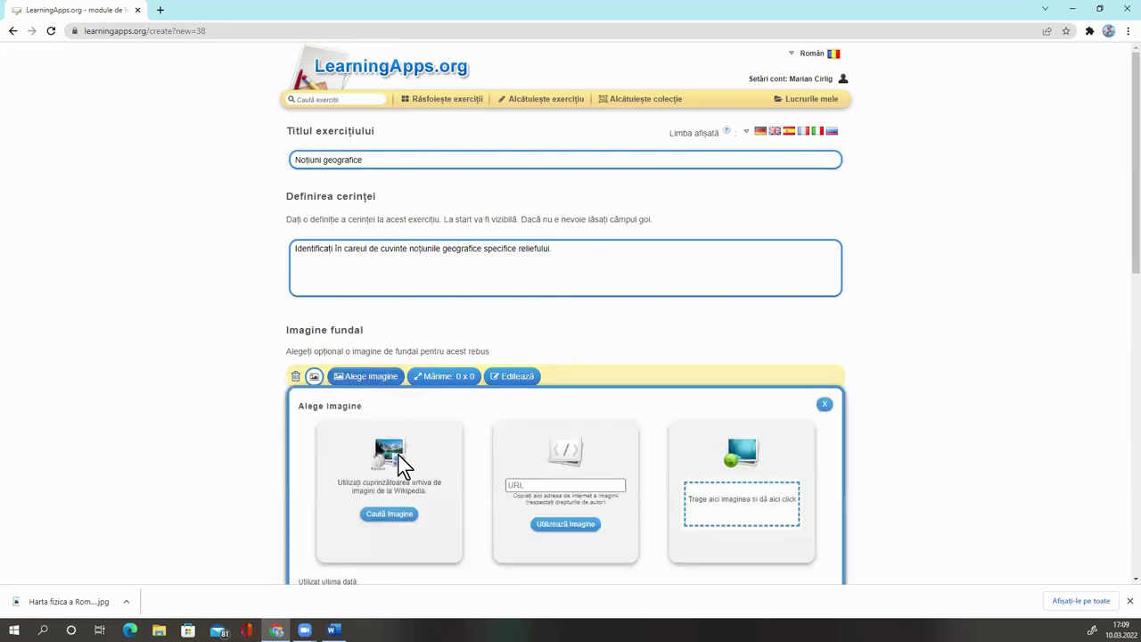
scroll(400, 466, down, 1)
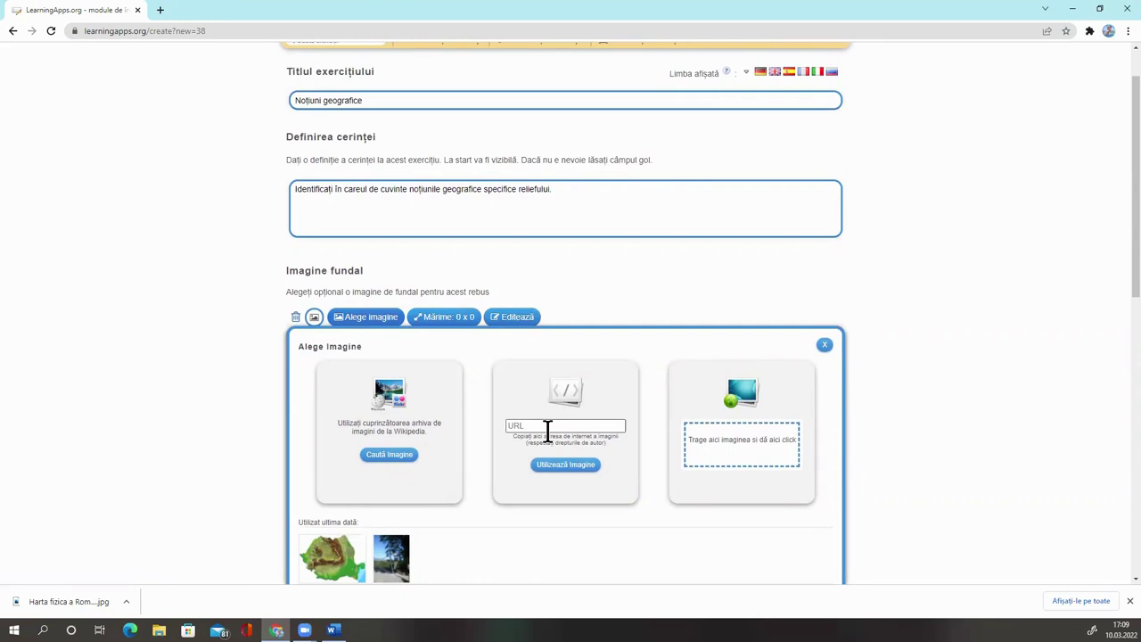
click(742, 446)
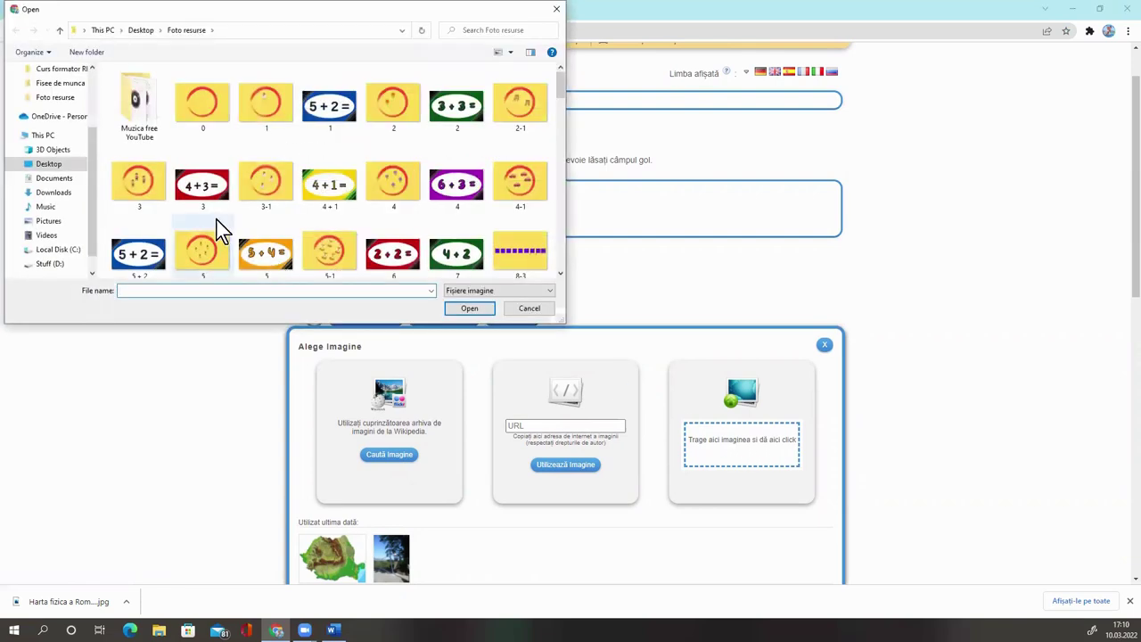
scroll(383, 223, down, 2)
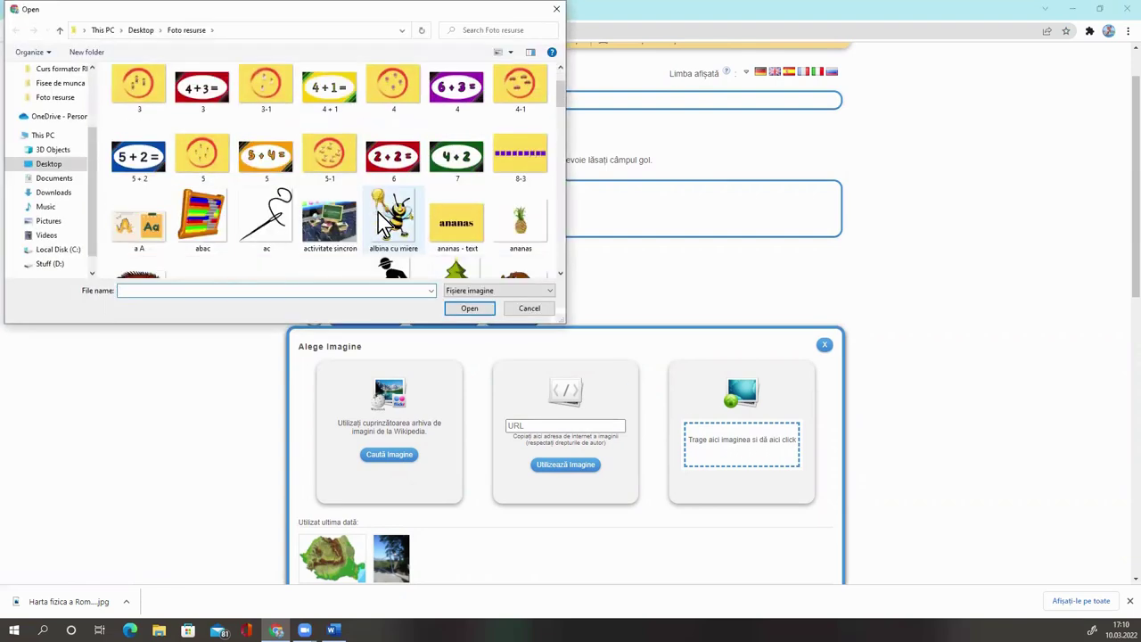
scroll(382, 223, down, 5)
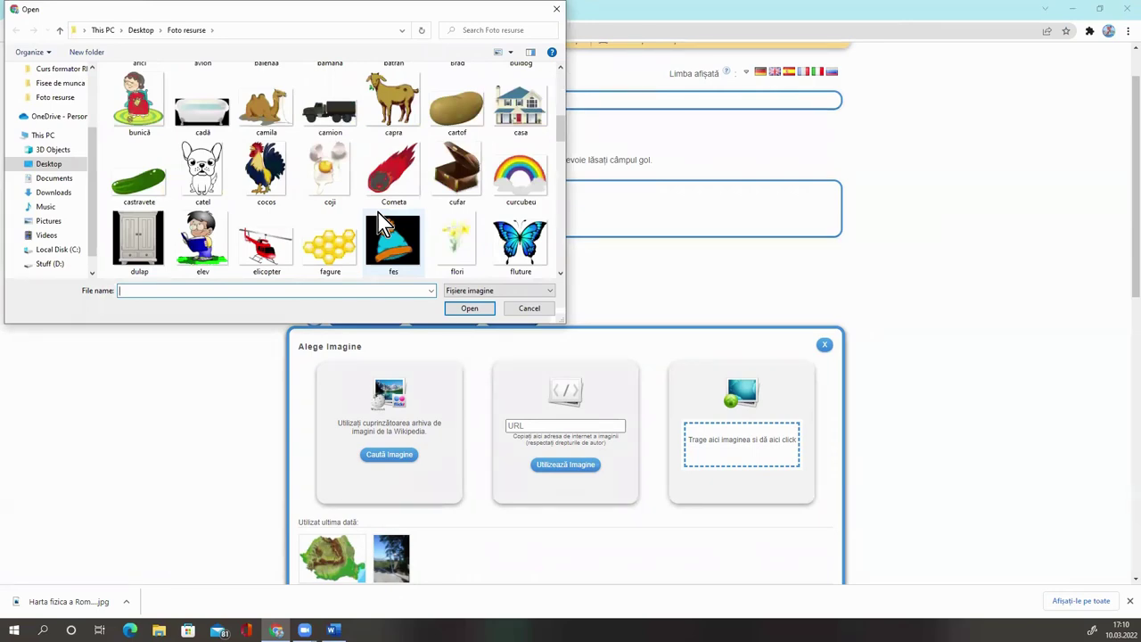
scroll(377, 214, down, 2)
double_click(406, 251)
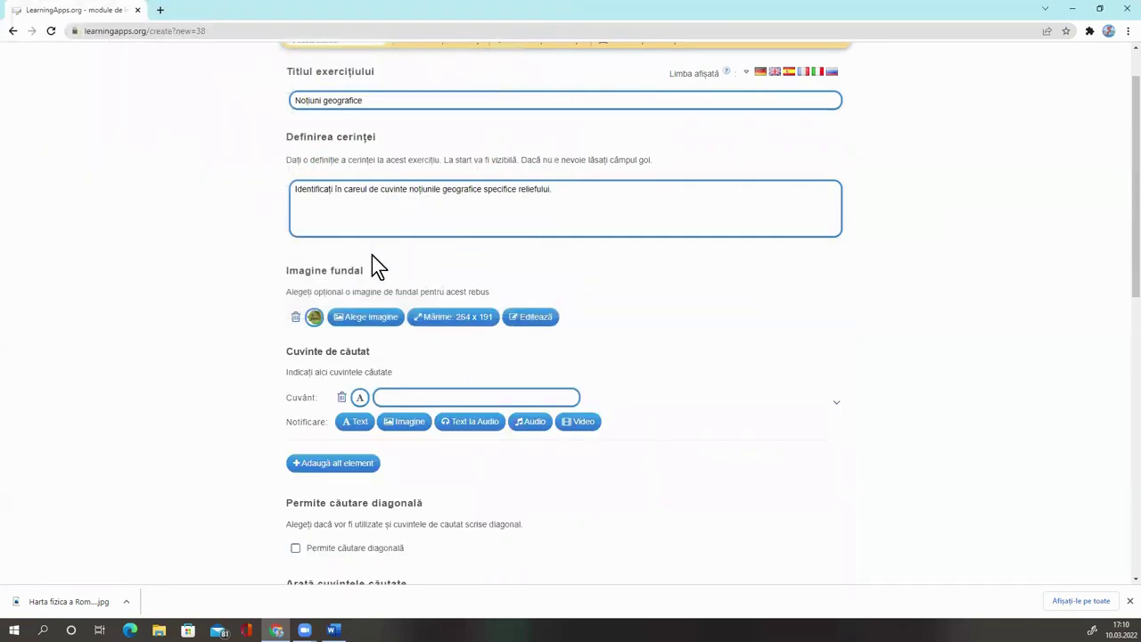
- Examine the editing tools available for the background image, leaving the image unedited
click(480, 322)
scroll(550, 342, down, 1)
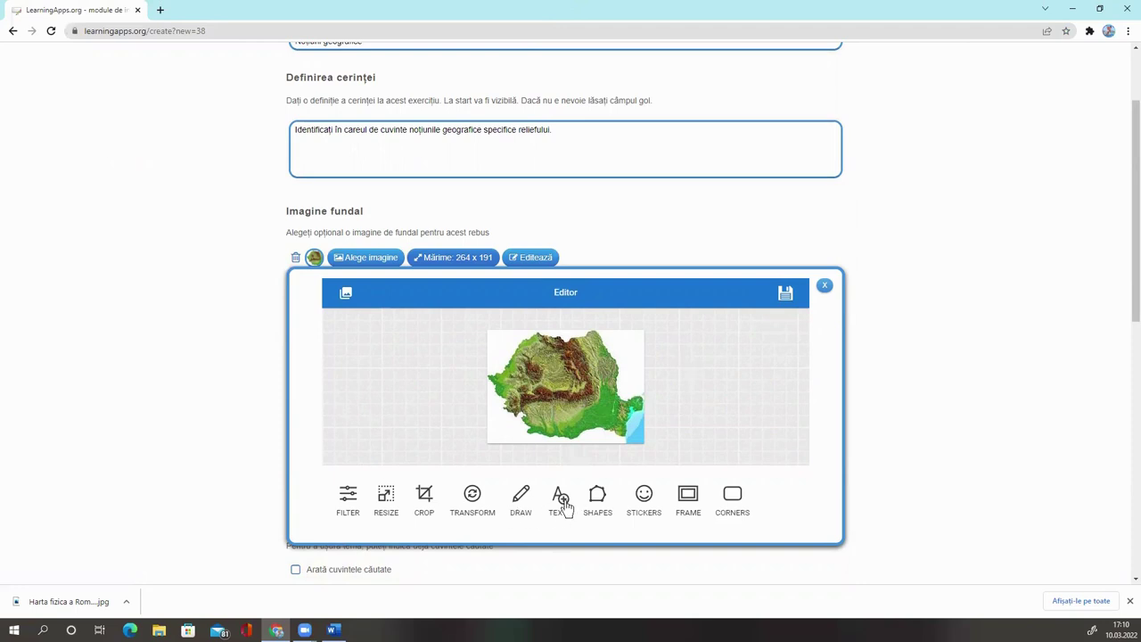
click(824, 288)
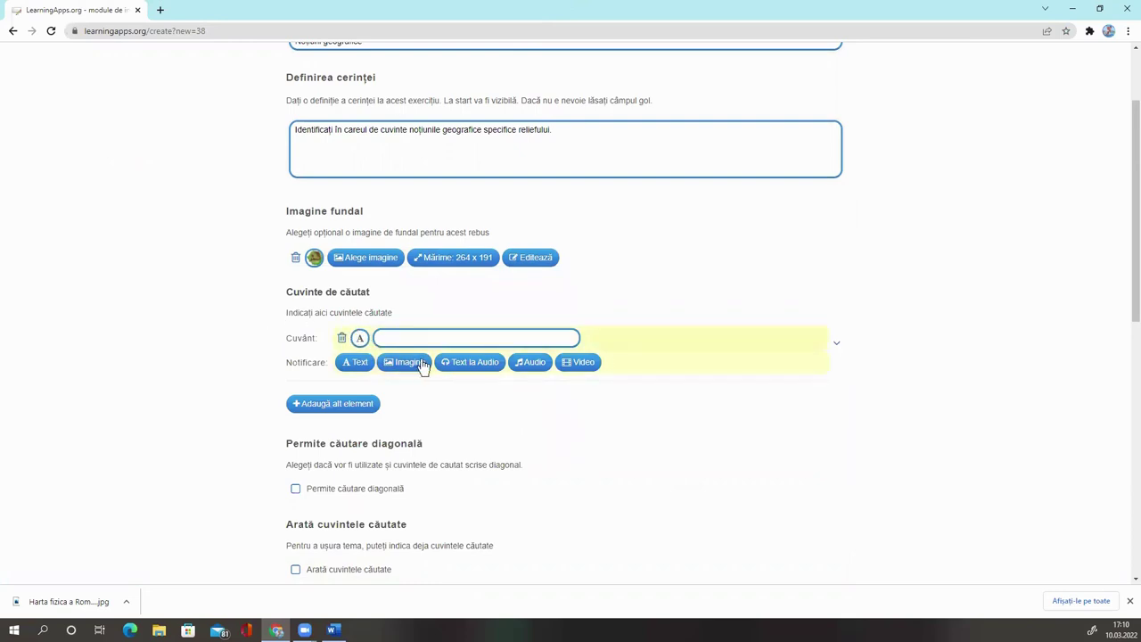
- Enter the word "podiș" with text hint "Formă complexă de relief, de mare întindere, aproape plană, situată la o altitudine relativ ridicată și străbătută de văi prelungi"
scroll(406, 343, down, 1)
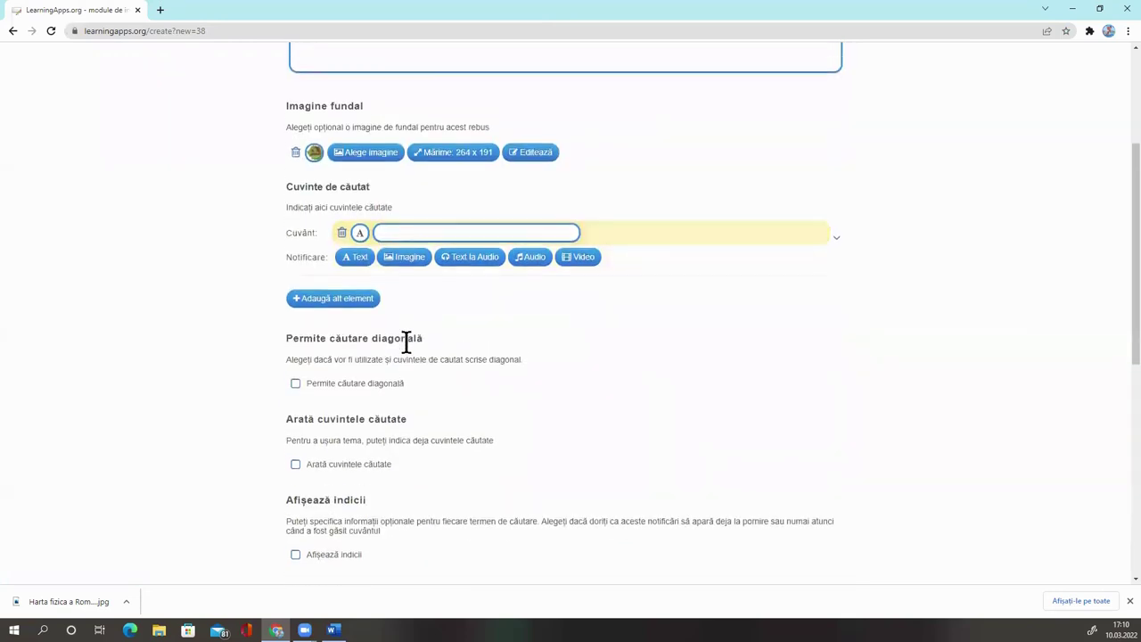
scroll(406, 341, up, 1)
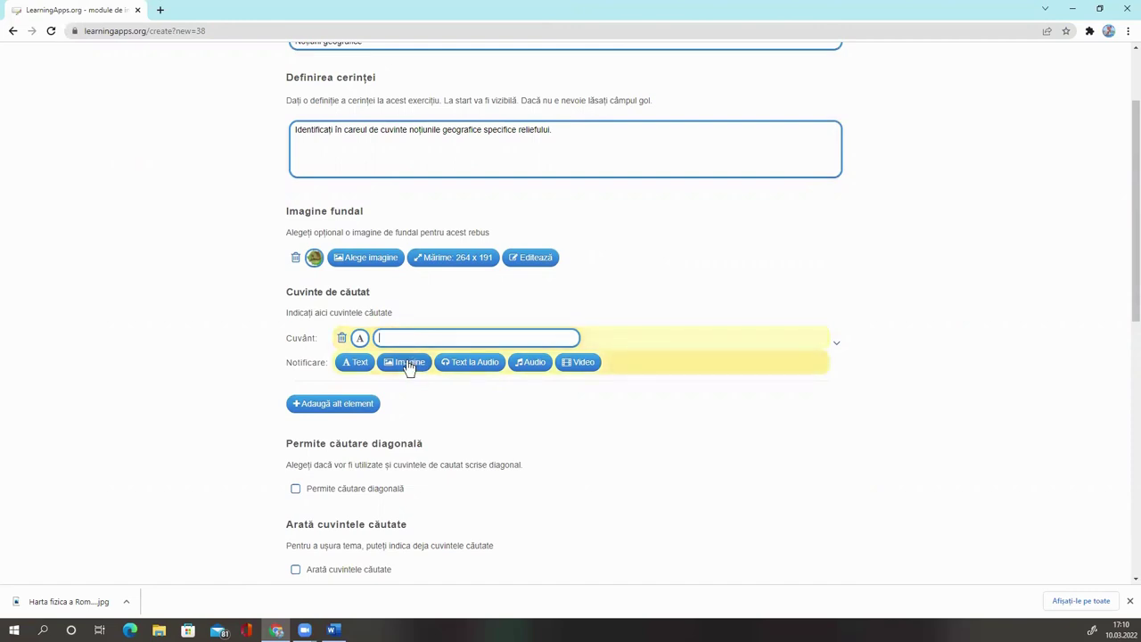
text(podiș)
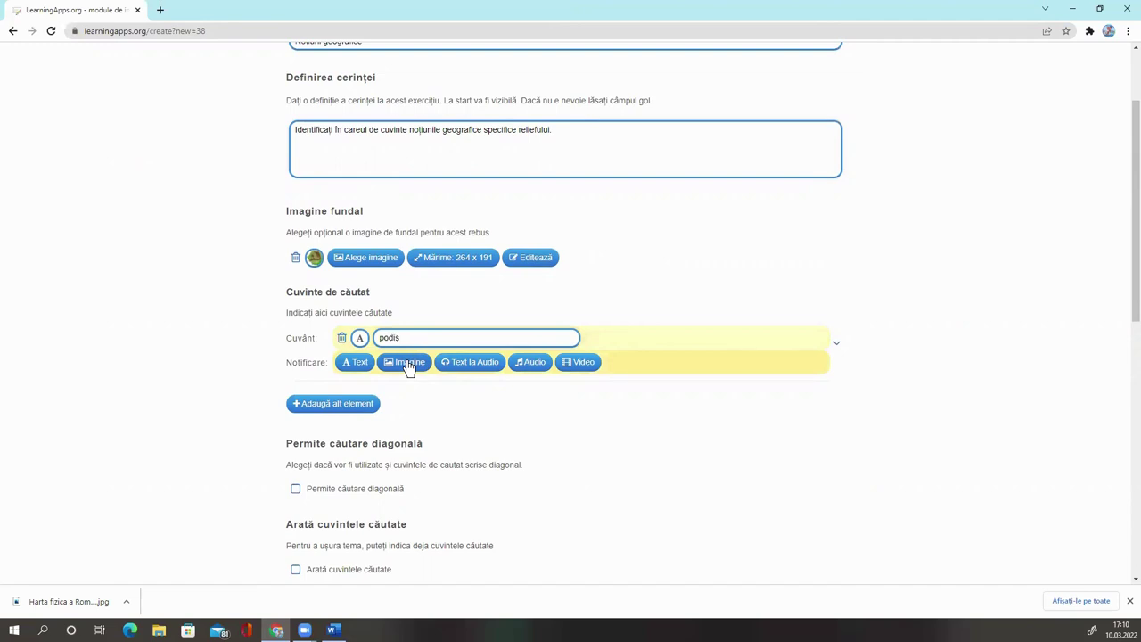
click(350, 365)
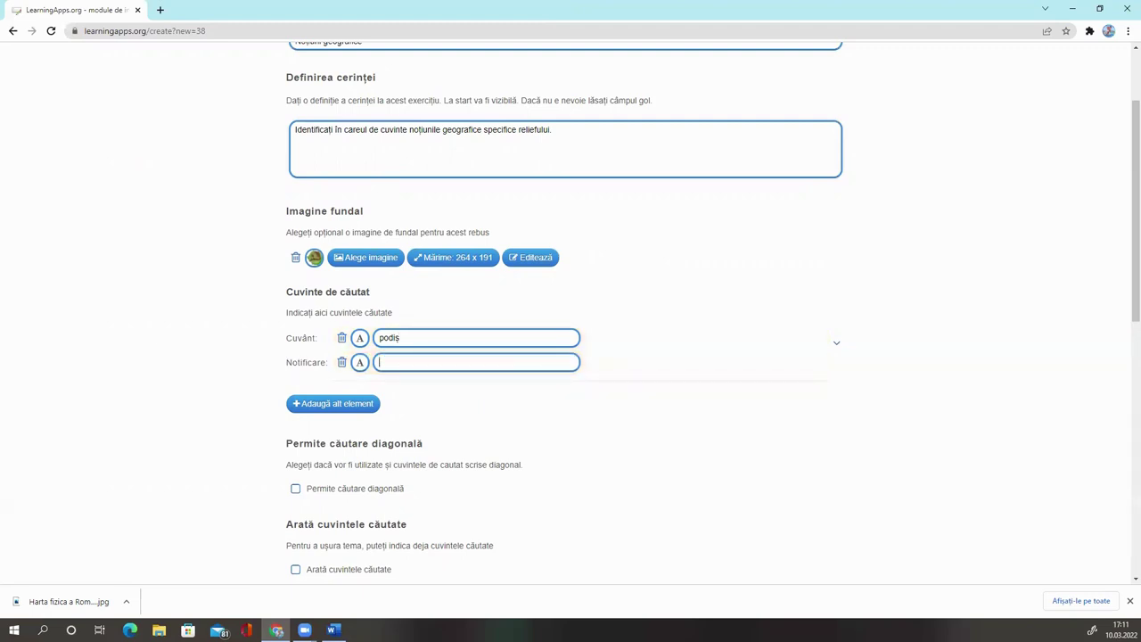
key(alt+Tab)
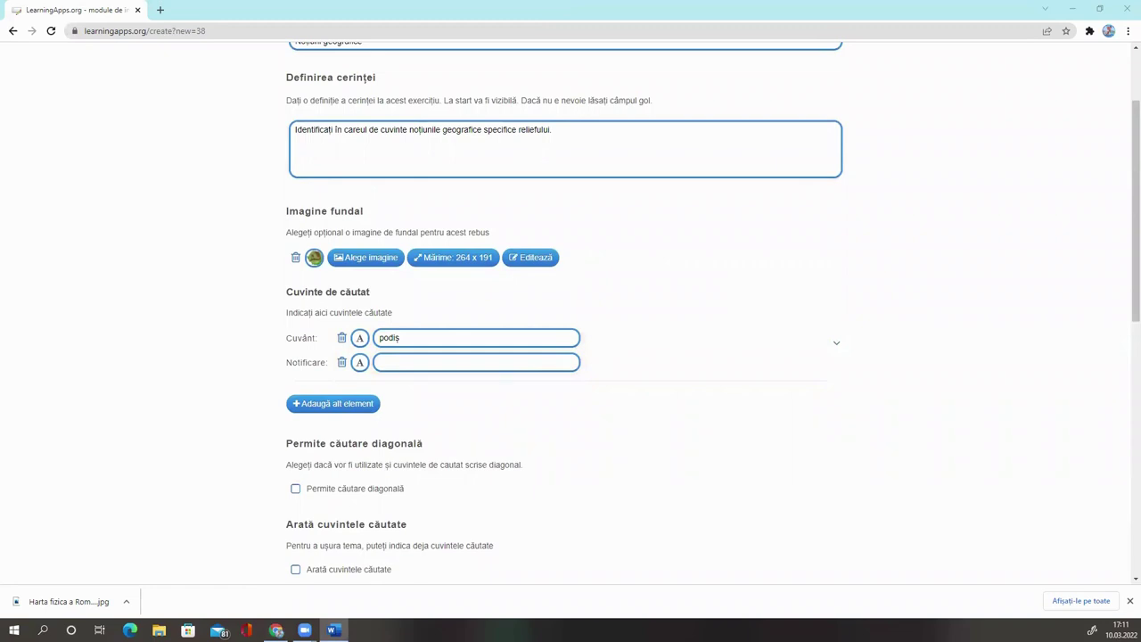
click(471, 367)
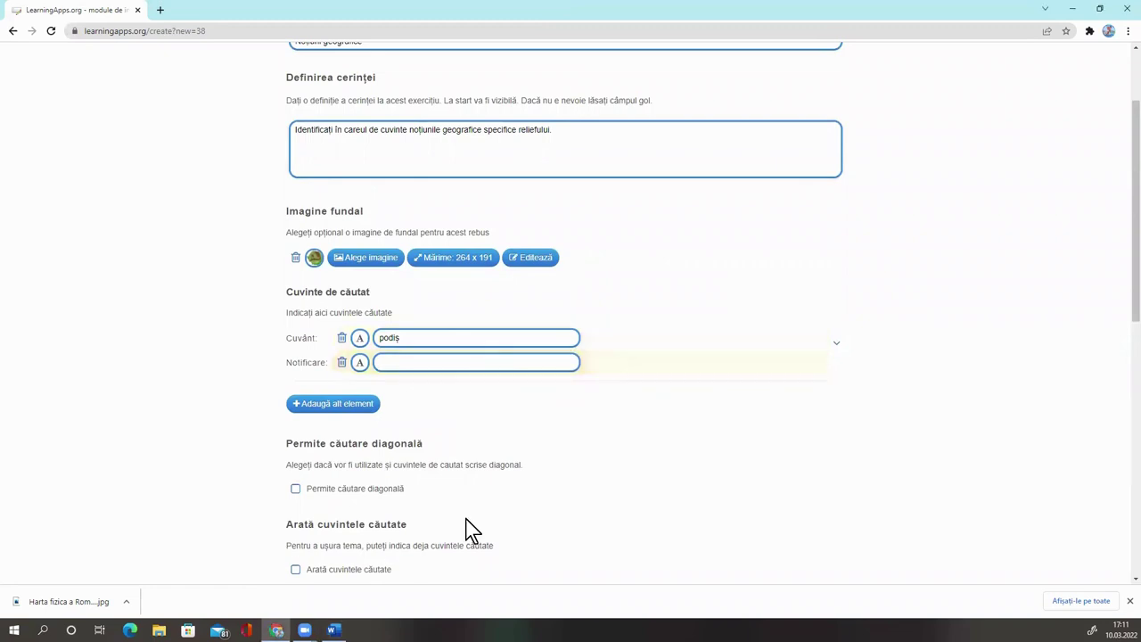
text(Formă complexă de relief, de mare întindere, aproape plană, situată la o altitudine relativ ridicată și străbătută de văi prelungi)
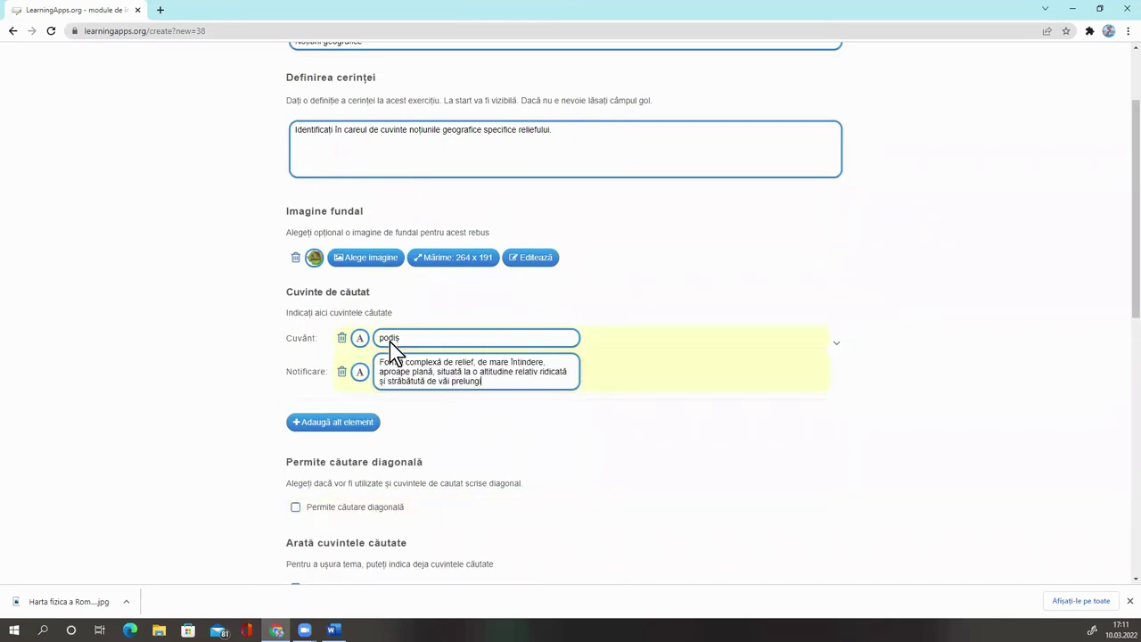
- Add a second search word, "câmpie", with the text hint "Întindere vastă de pământ, situată la o altitudine mică; șes", copied from Word
click(346, 423)
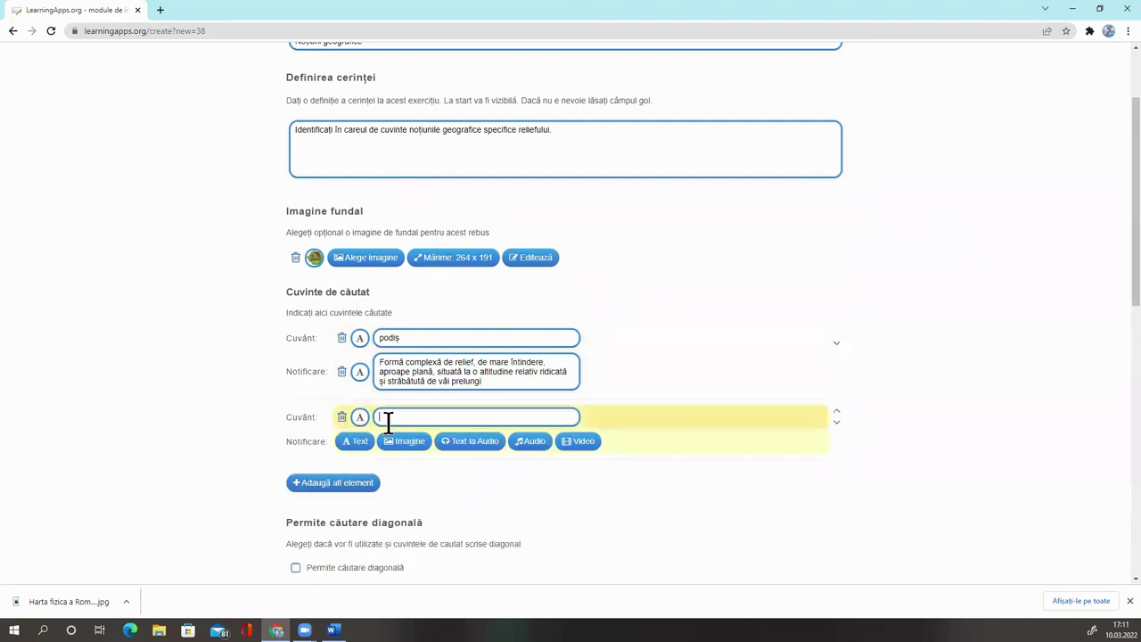
text(câmpie)
click(357, 446)
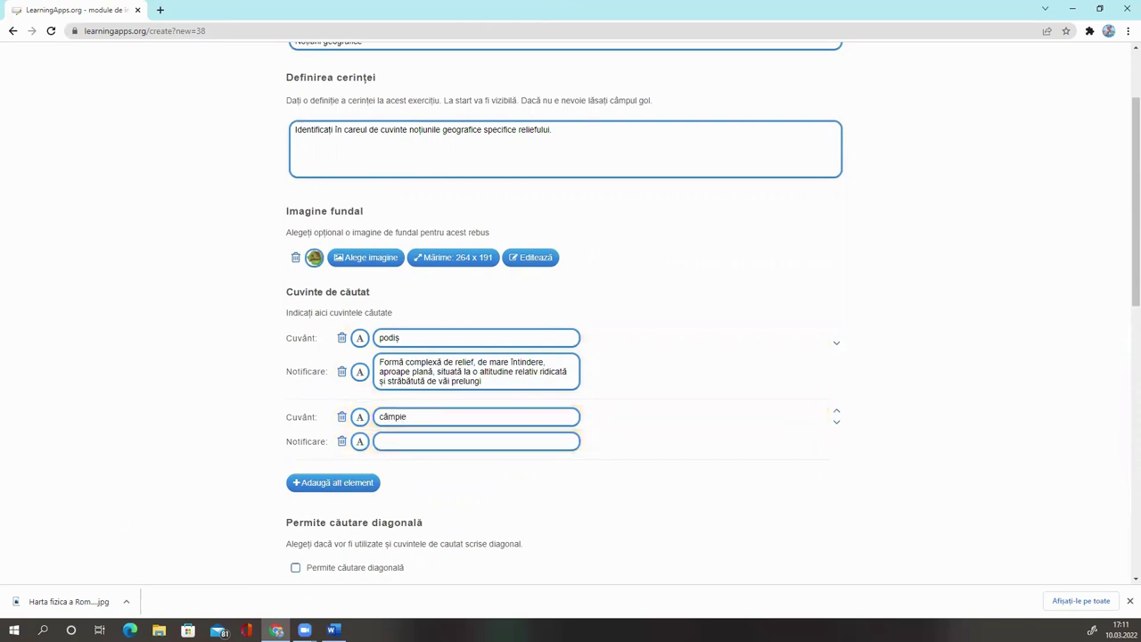
key(alt+Tab)
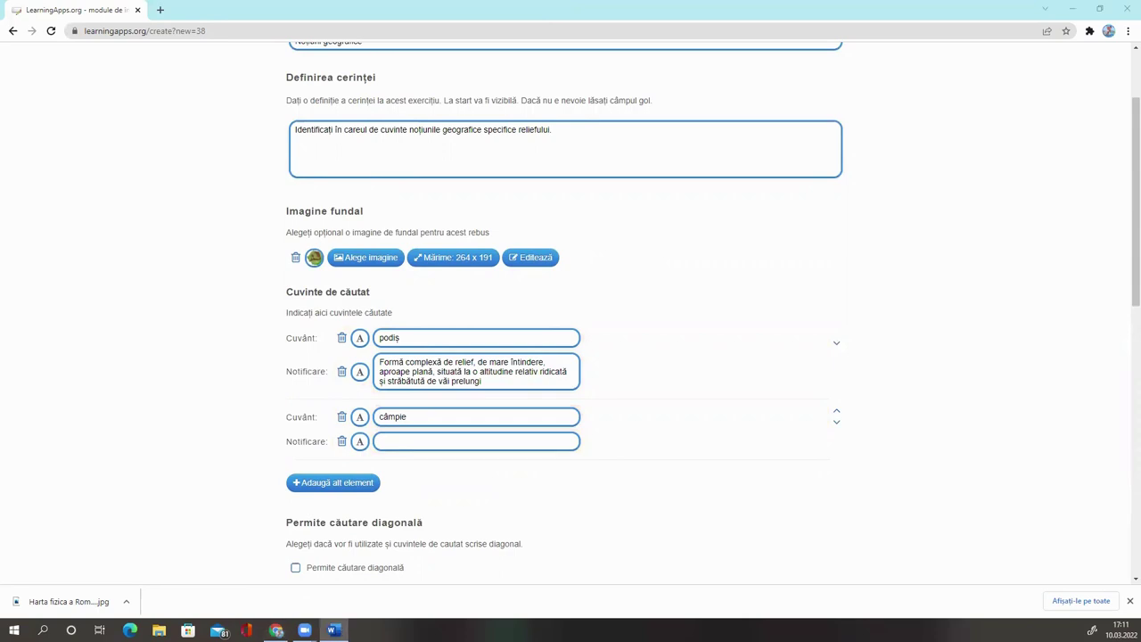
click(422, 440)
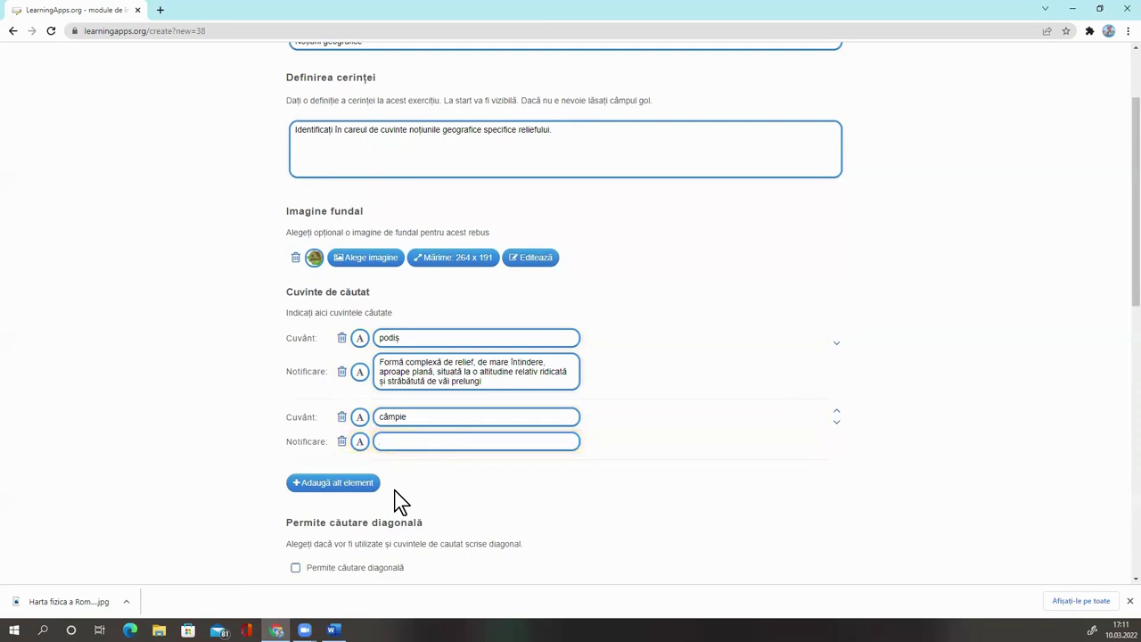
text(Întindere vastă de pământ, situată la o altitudine mică; șes)
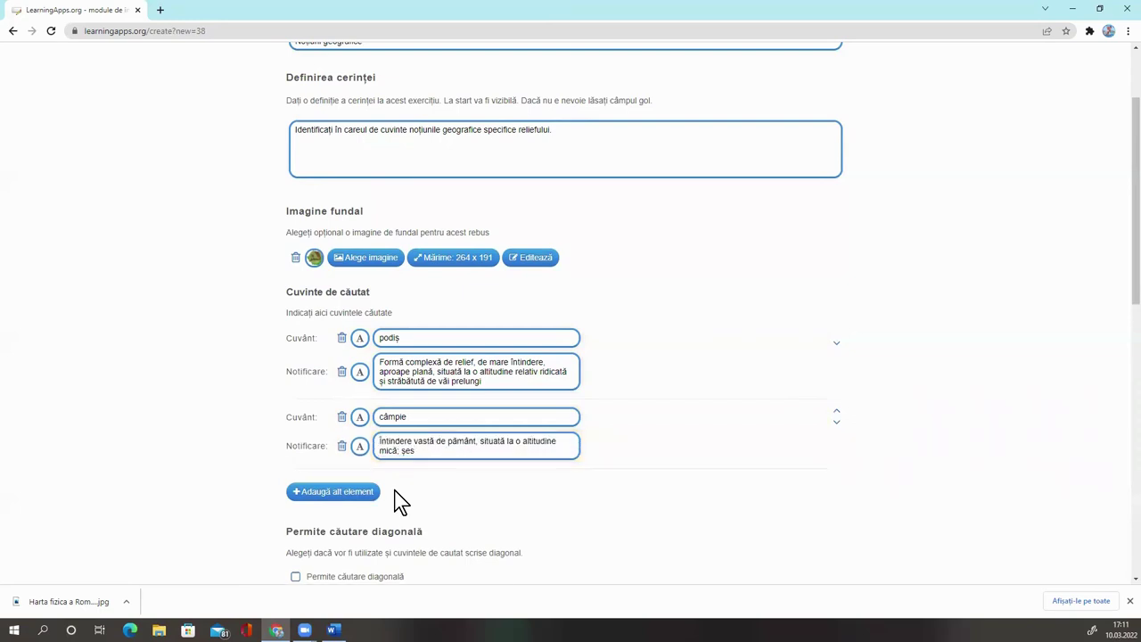
- Add search word "luncă" with text hint from Word: "Șes de-a lungul unei ape curgătoare caracterizat prin soluri aluvionare și prin vegetație specifică; regiune inundabilă a unei văi"
click(340, 492)
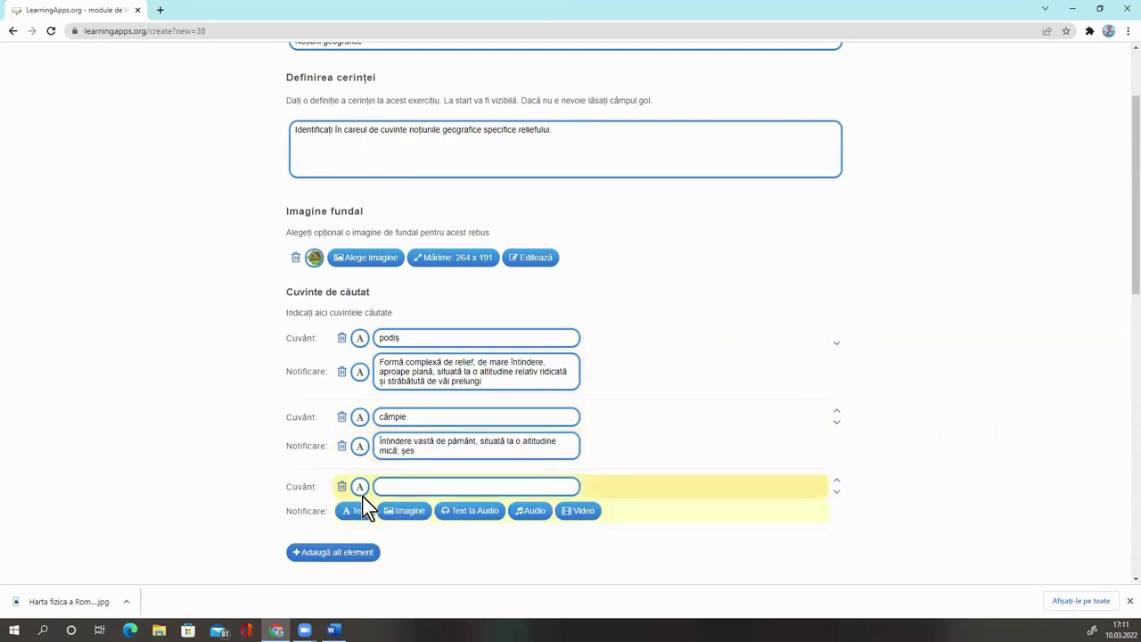
click(385, 486)
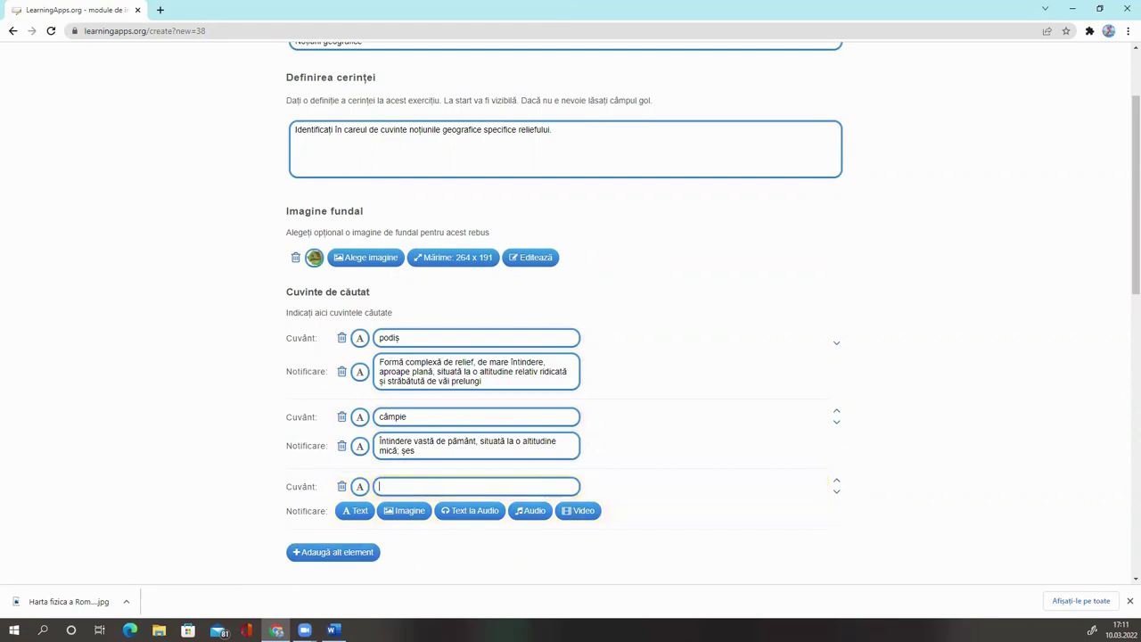
text(lunciă)
click(354, 510)
key(alt+Tab)
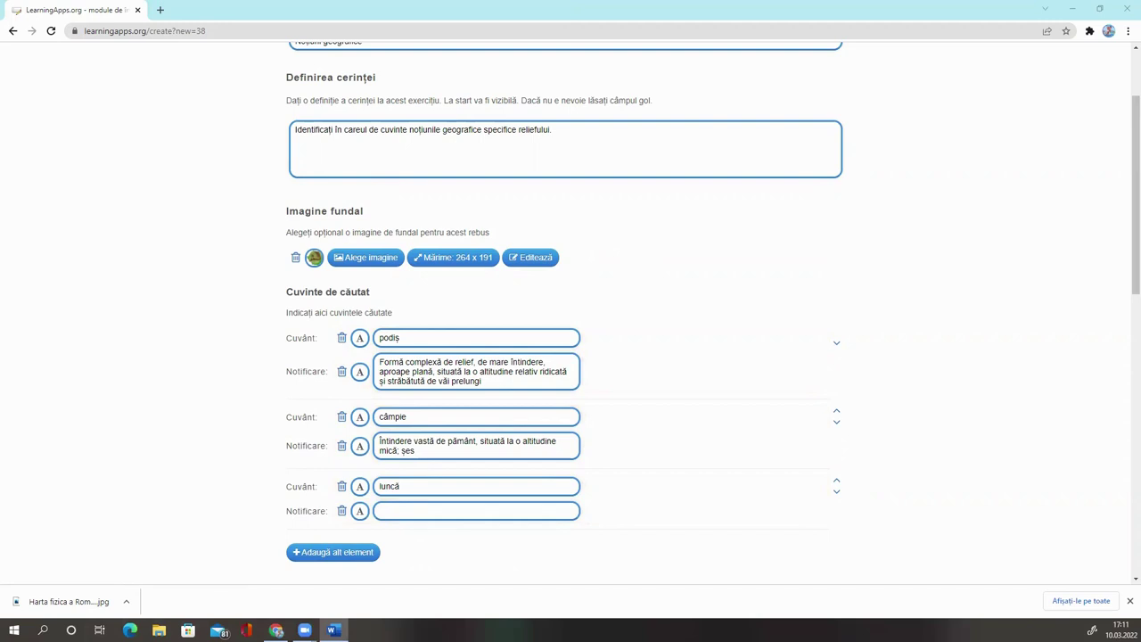
click(389, 511)
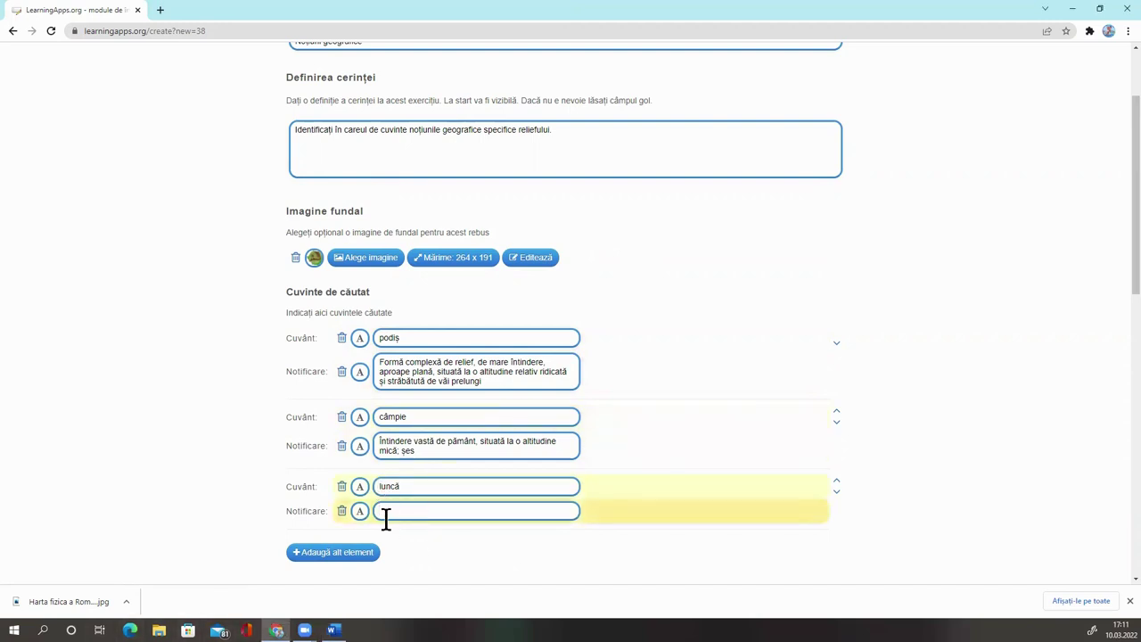
text(Șes de-a lungul unei ape curgătoare caracterizat prin soluri aluvionare și prin vegetație specifică; regiune inundabilă a unei văi)
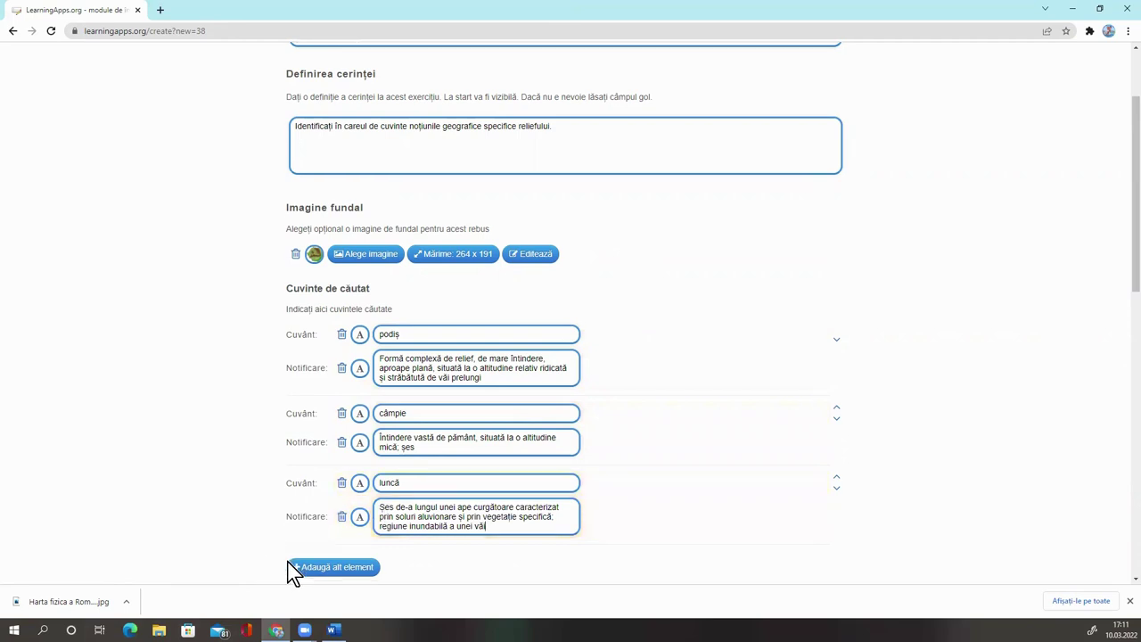
- Add search word "munte" with text hint from Word: "Ridicătură a scoarței pământului mai mare decât dealul, de obicei stâncoasă și depășind înălțimea de 800 de metri"
scroll(303, 562, down, 1)
click(338, 513)
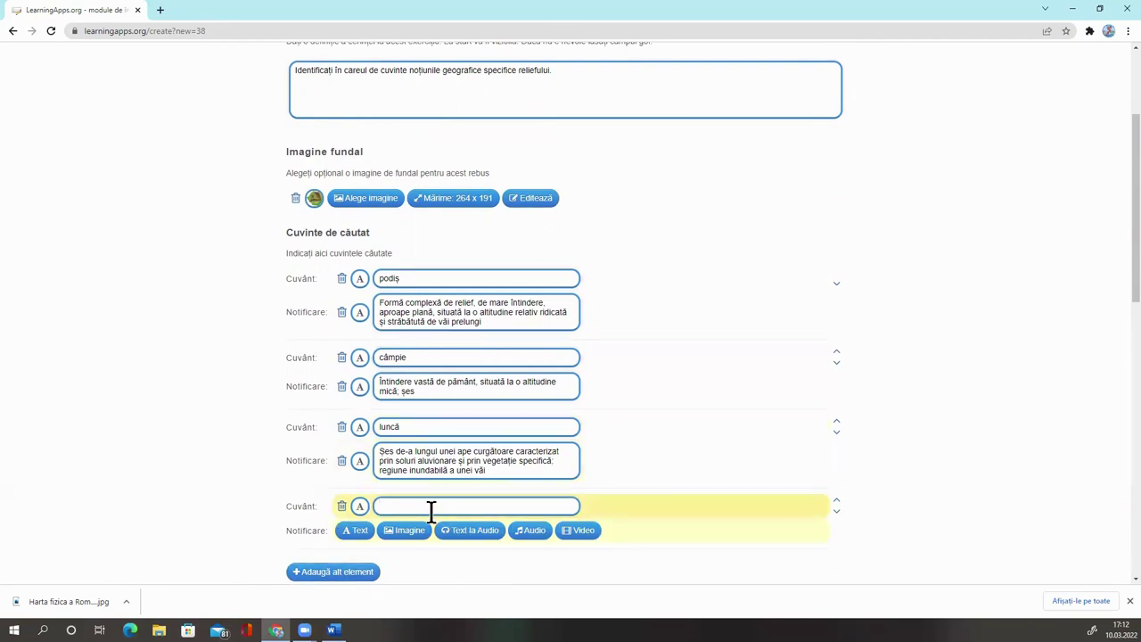
text(munte)
click(357, 533)
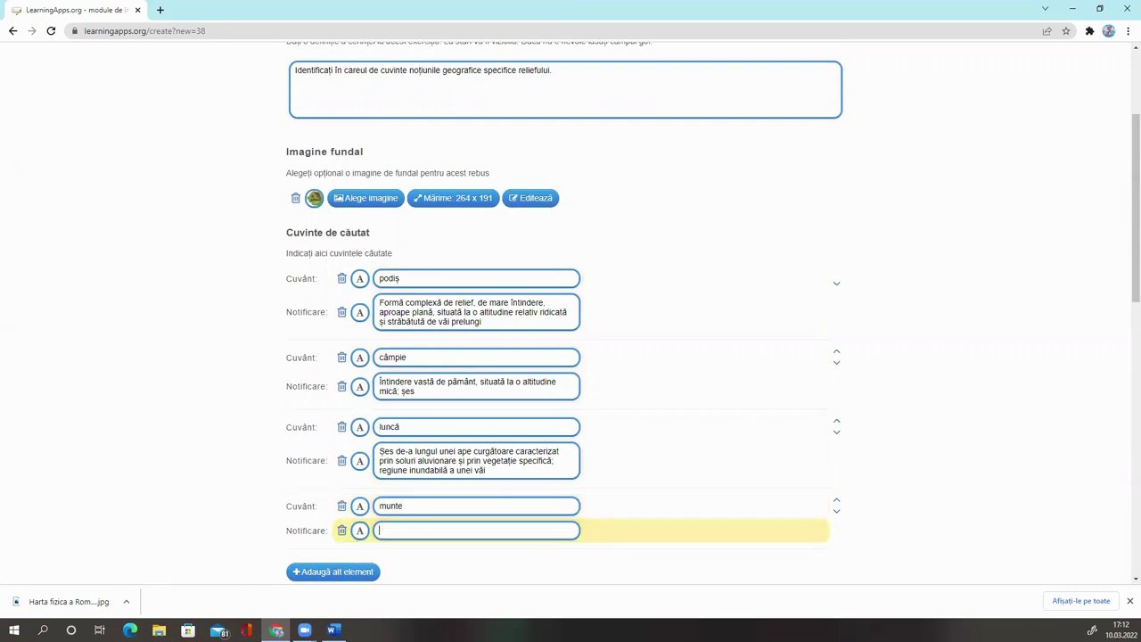
key(alt+Tab)
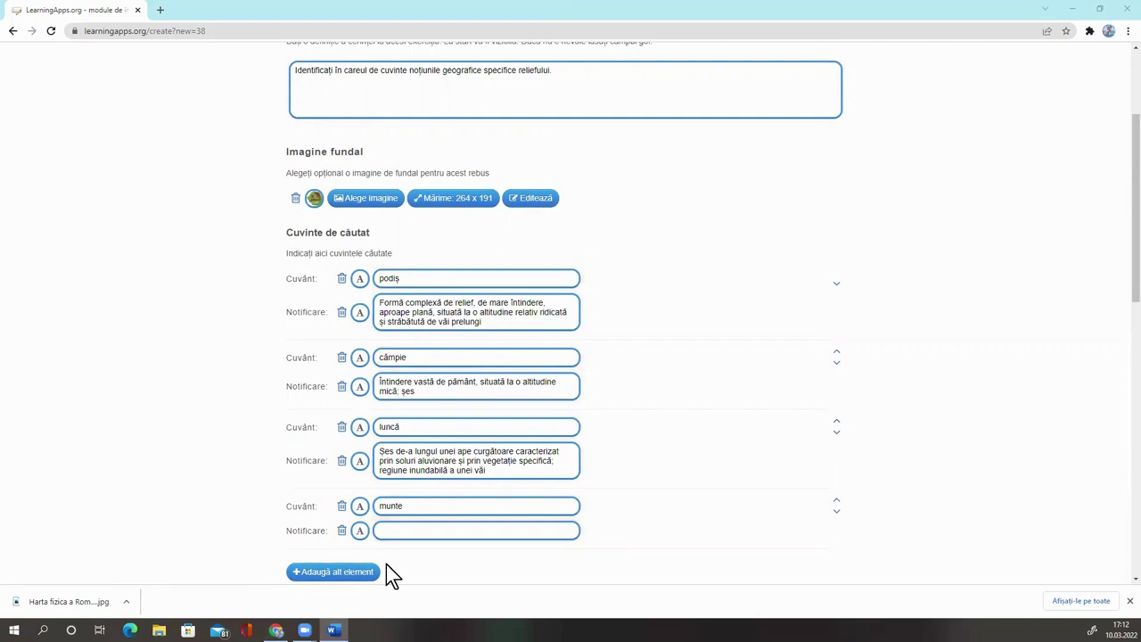
click(400, 532)
text(Ridicătură a scoarței pământului mai mare decât dealul, de obicei stâncoasă și depășind înălțimea de 800 de metri)
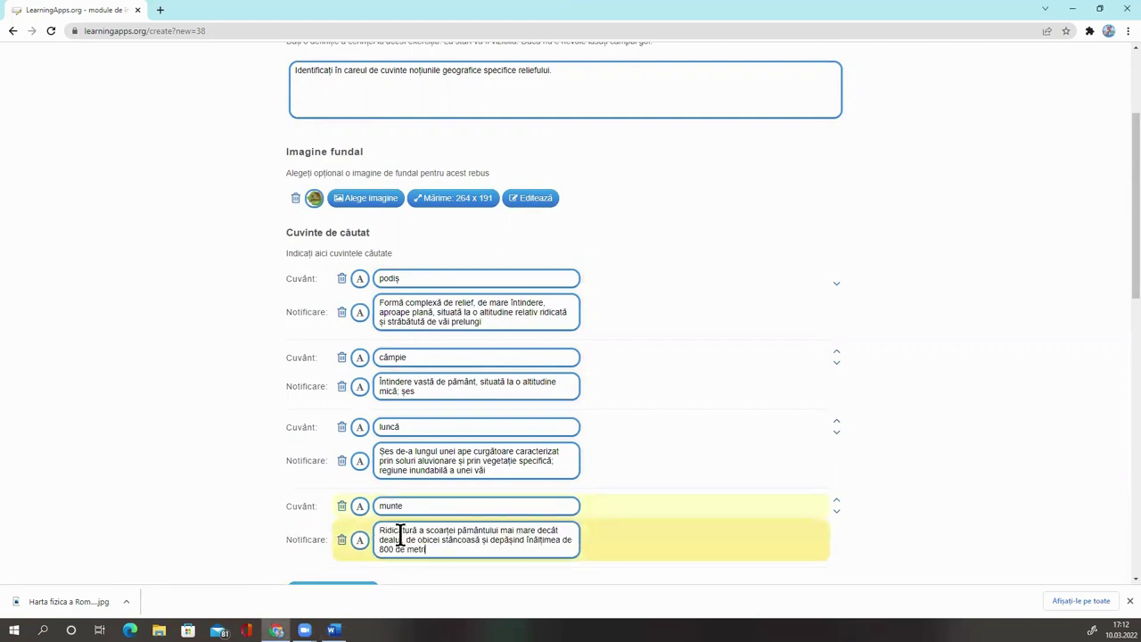
- Add search word "deal" with the text hint from Word: "Formă de relief rotunjită de înălțime medie (între 200 și 800 m)"
scroll(395, 500, down, 1)
click(355, 475)
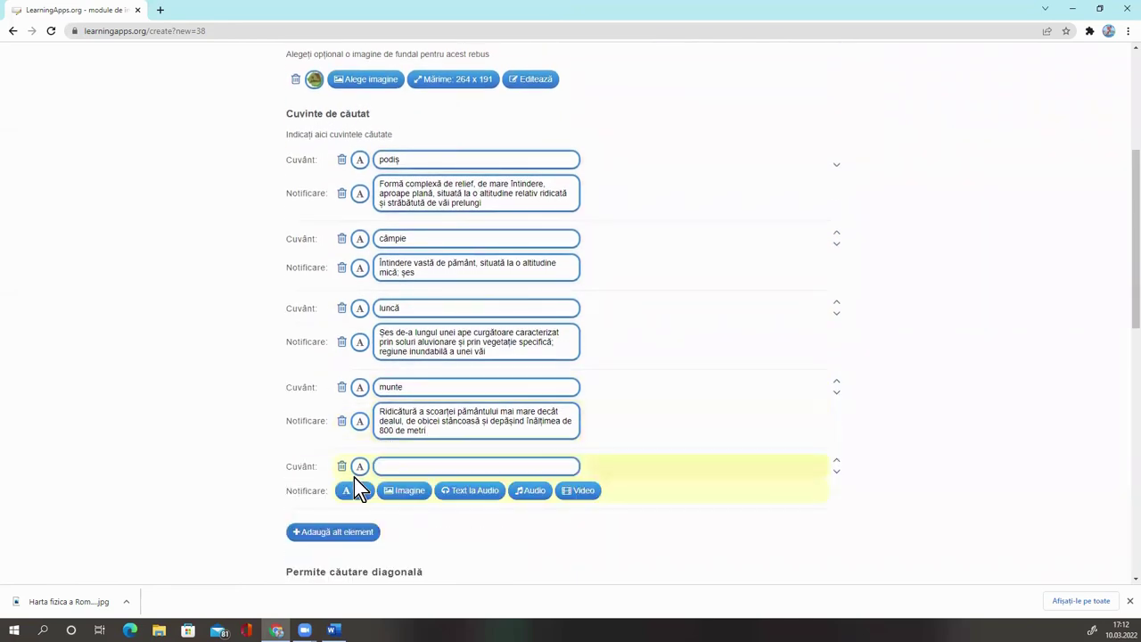
click(408, 468)
text(deal)
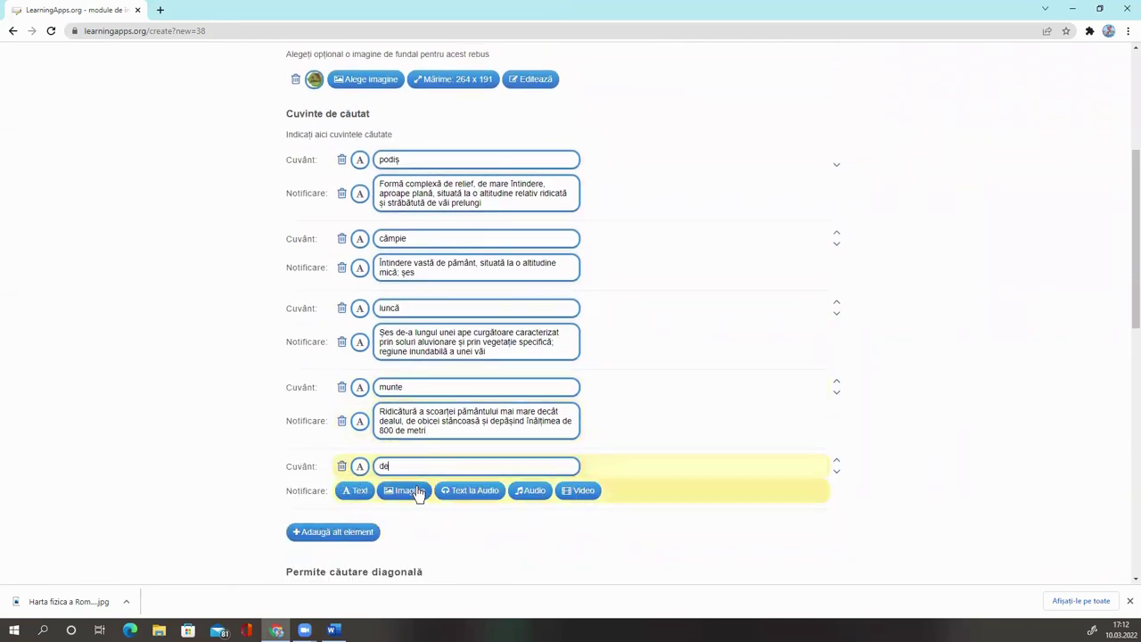
click(341, 490)
key(alt+Tab)
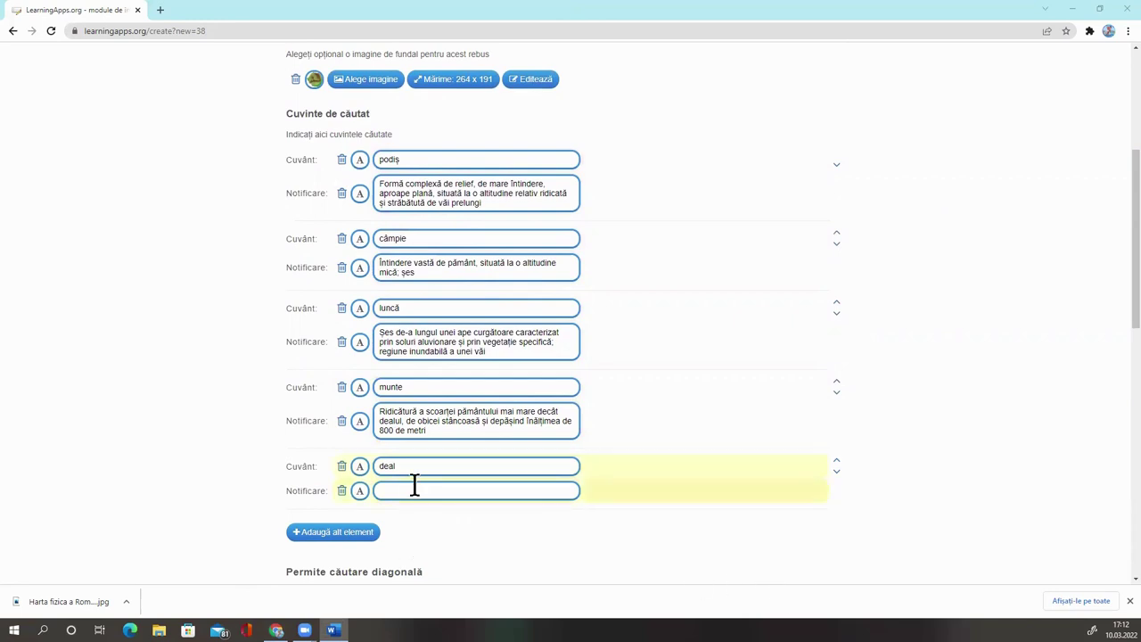
text(Formă de relief rotunjită de înălțime medie (între 200 și 800 m))
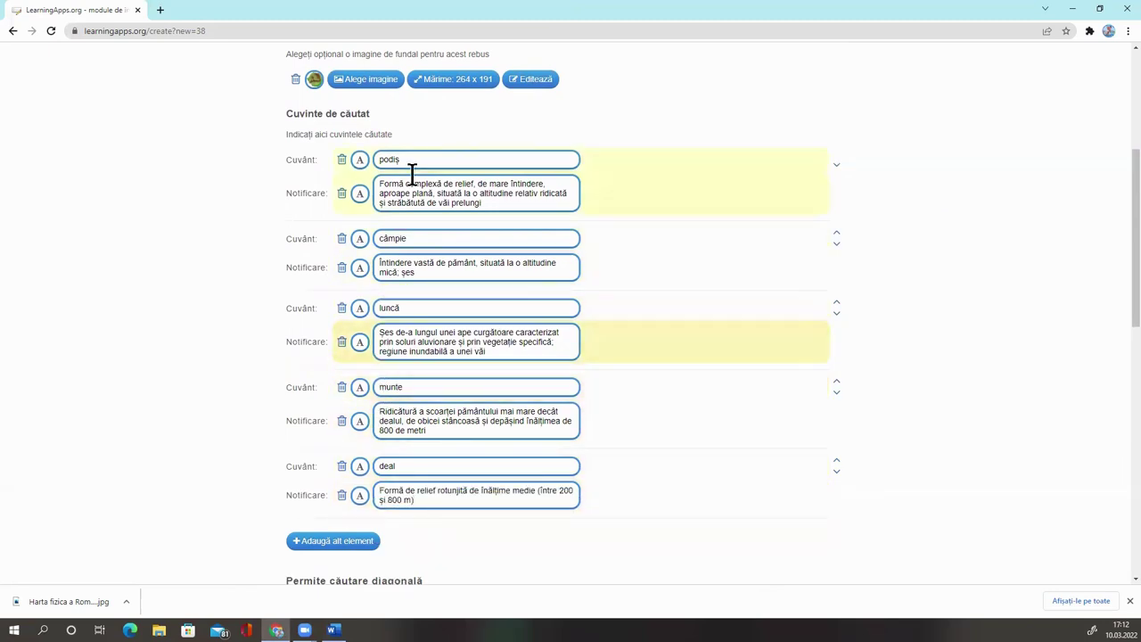
- Review the diagonal search, show searched words, show hints and lowercase letters options, leaving all of them off
scroll(338, 510, down, 1)
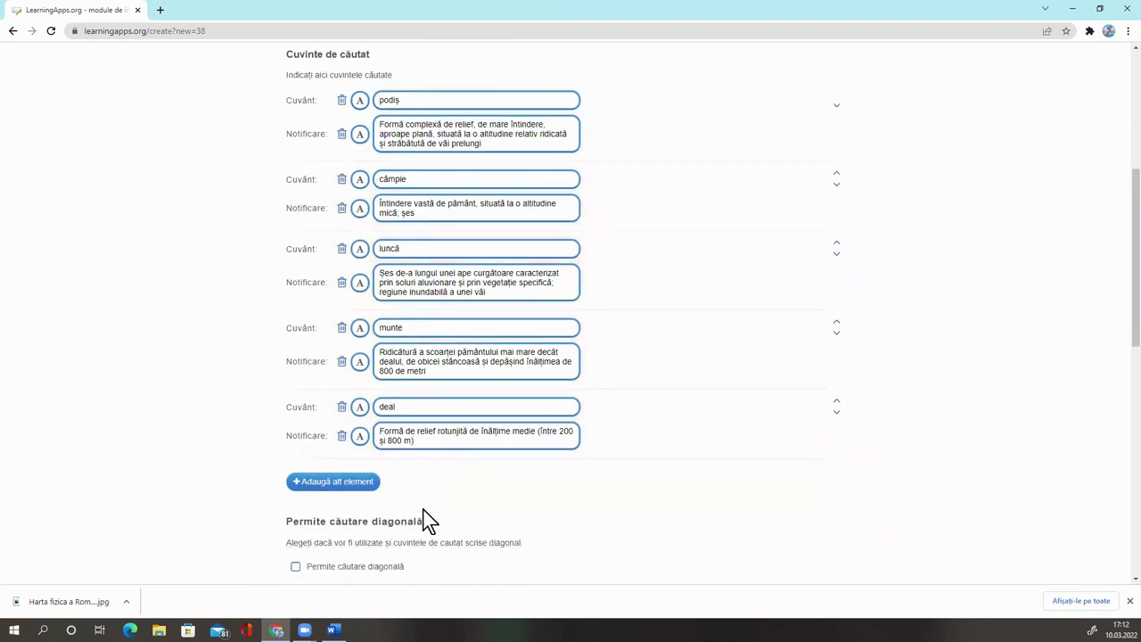
scroll(232, 285, down, 3)
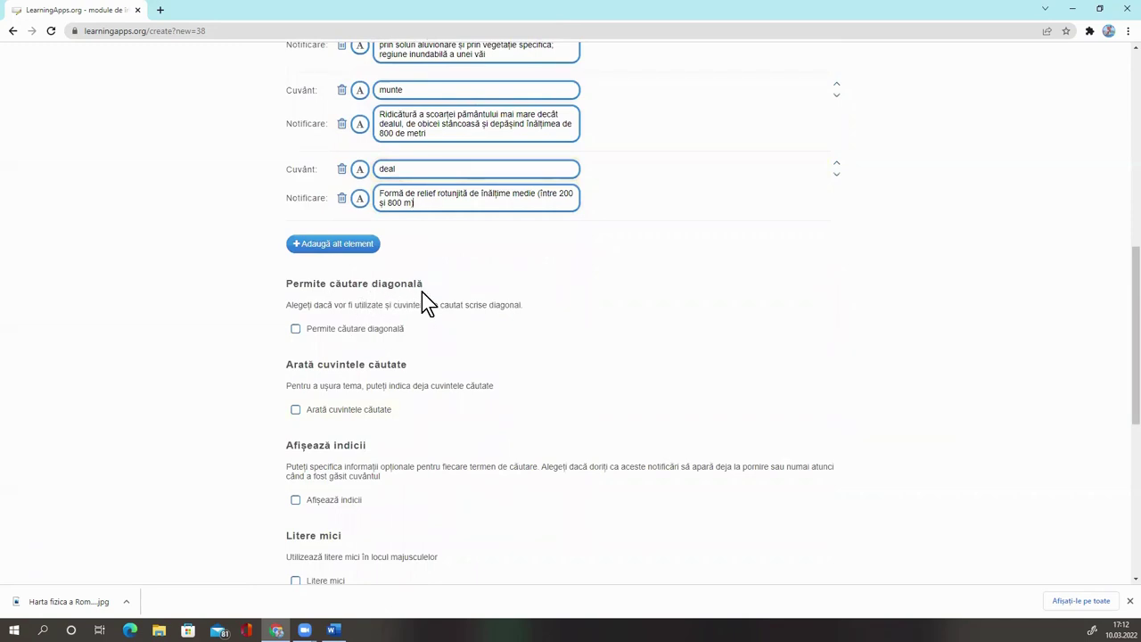
click(295, 337)
click(295, 335)
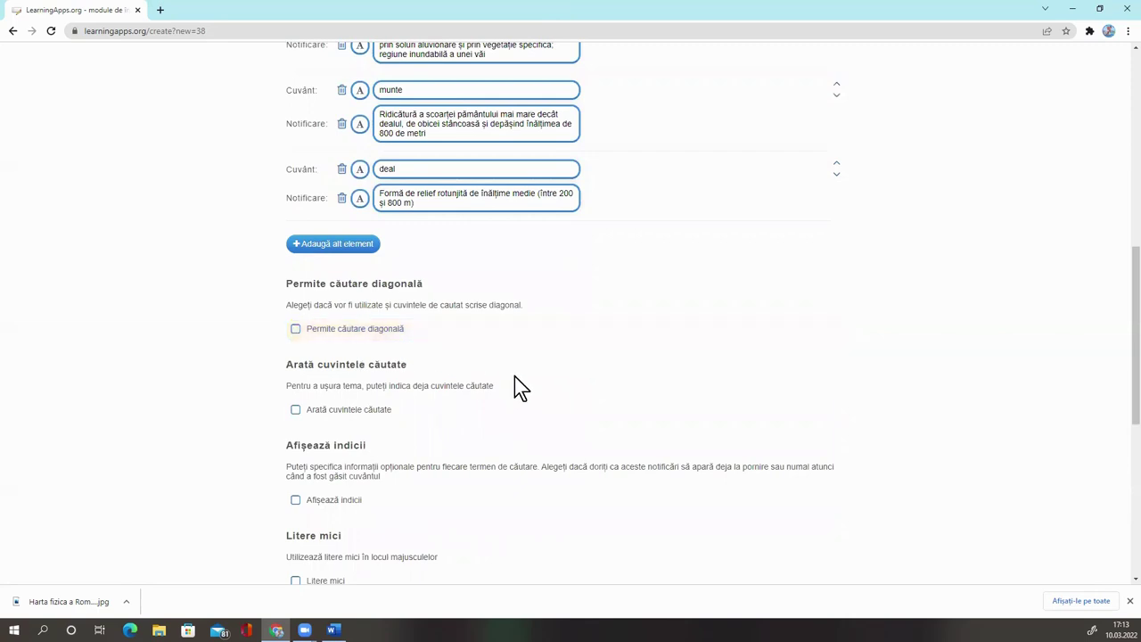
scroll(514, 376, down, 1)
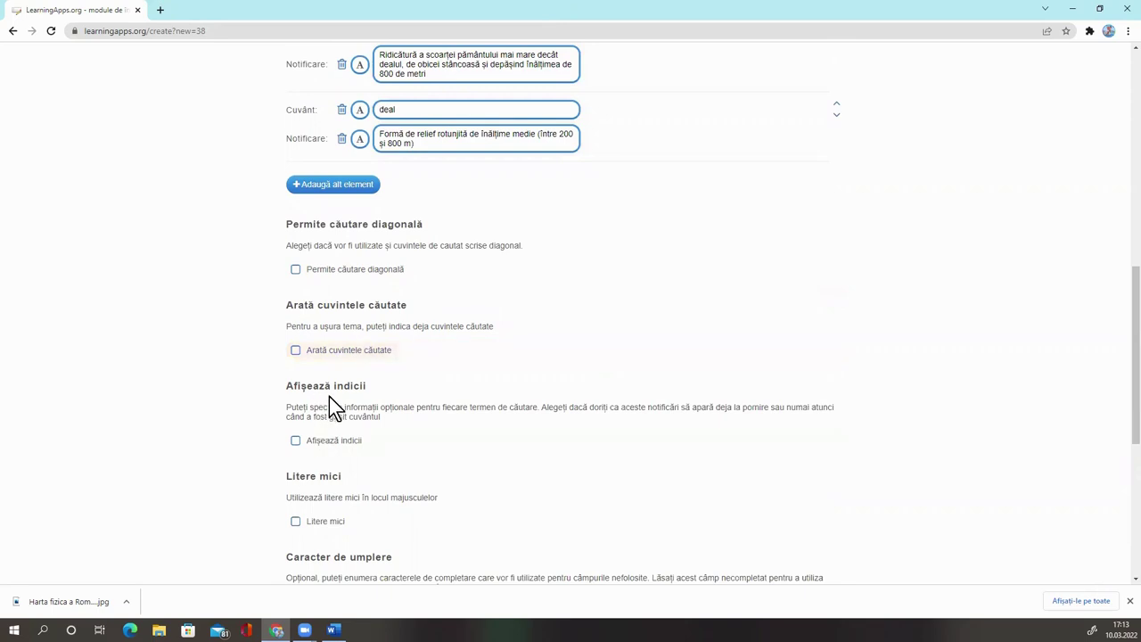
scroll(378, 396, down, 1)
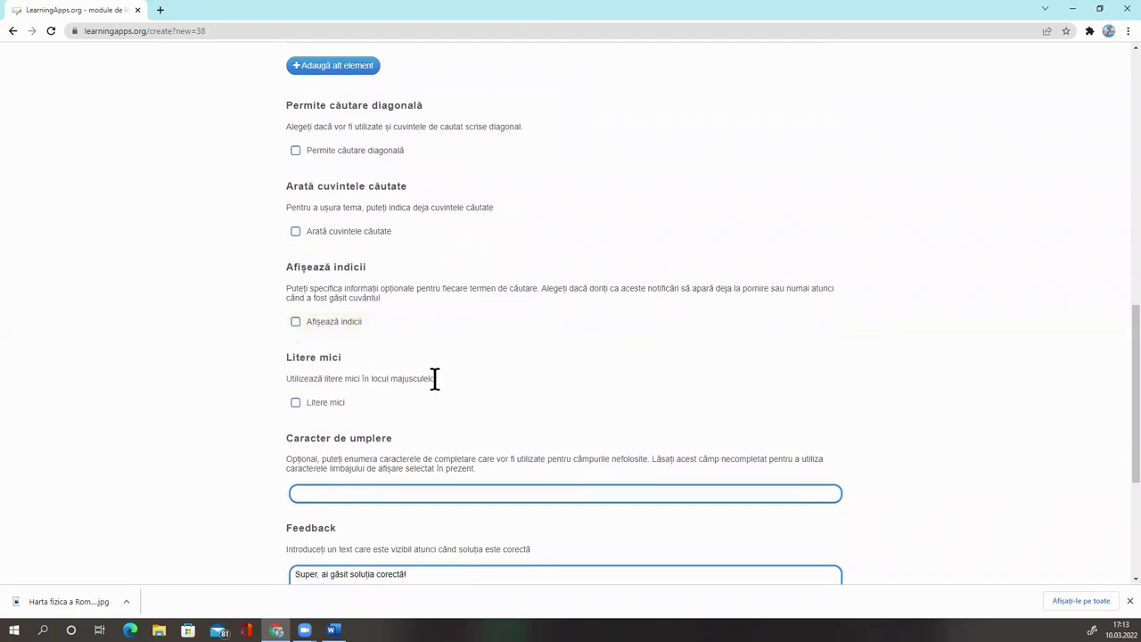
click(295, 403)
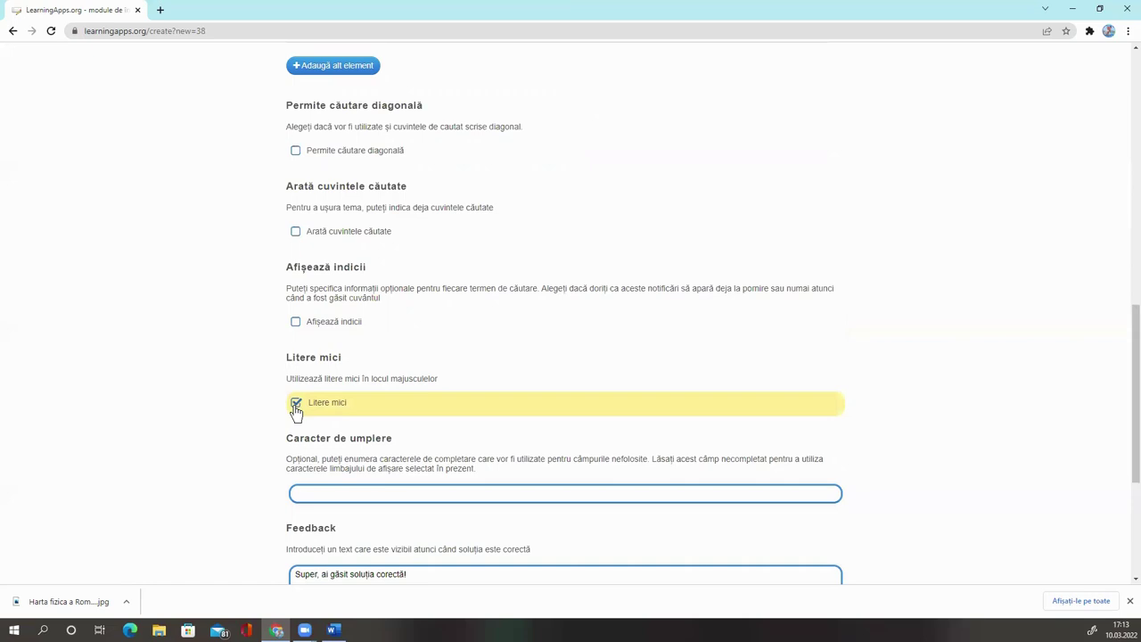
click(295, 404)
scroll(296, 410, down, 1)
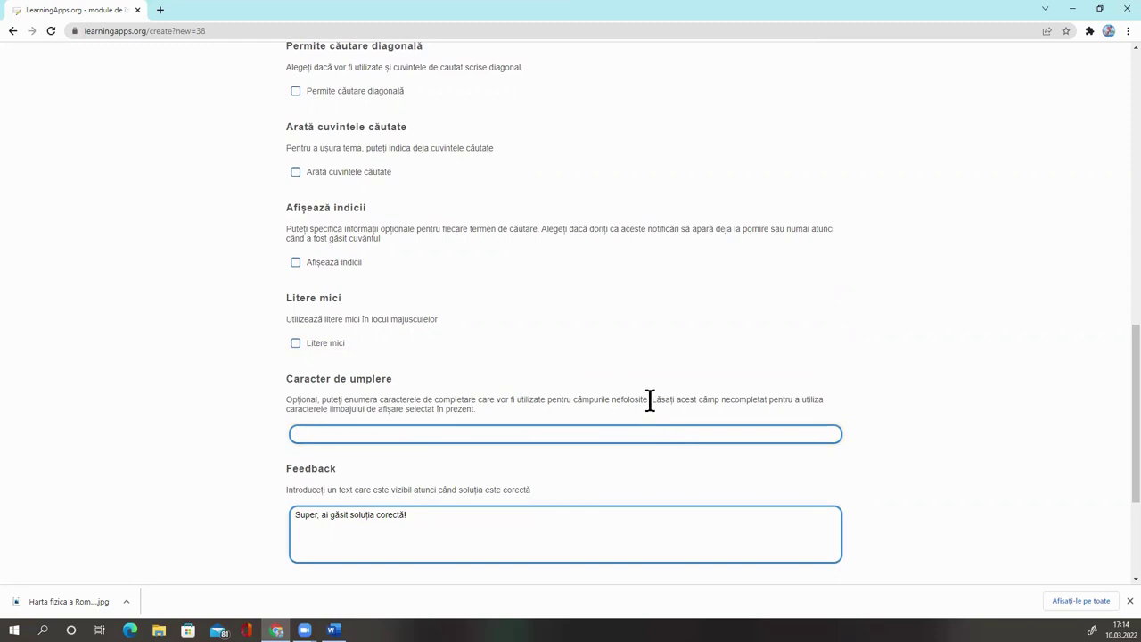
- Replace the feedback text with "Ai lucrat foarte bine!", leaving the fill characters field empty
click(637, 433)
key(alt+Tab)
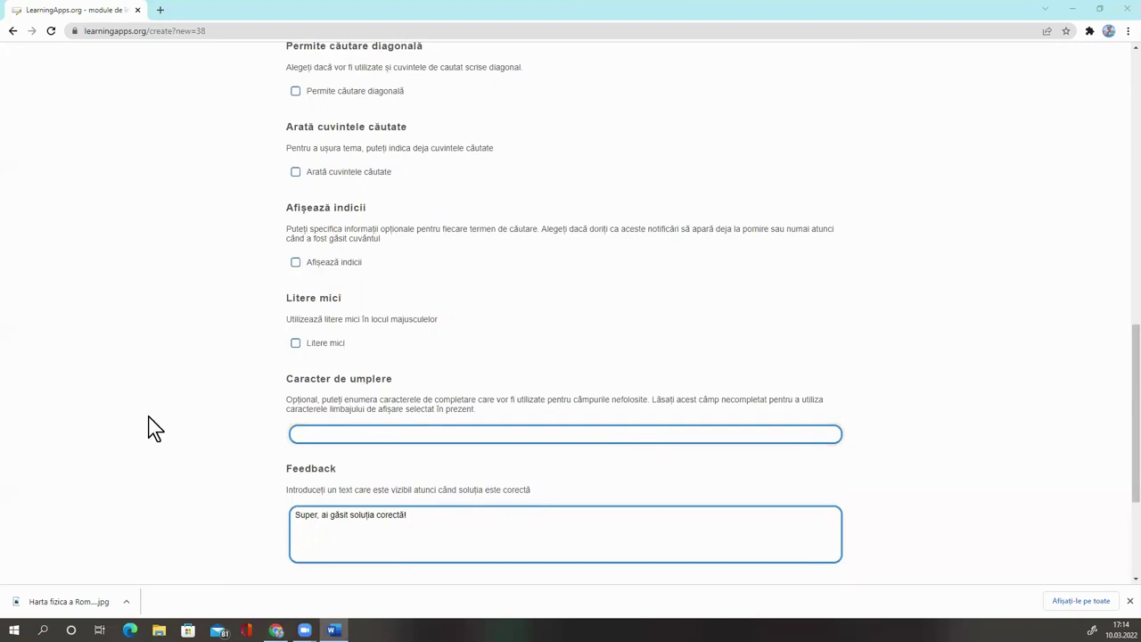
drag(432, 516, 282, 517)
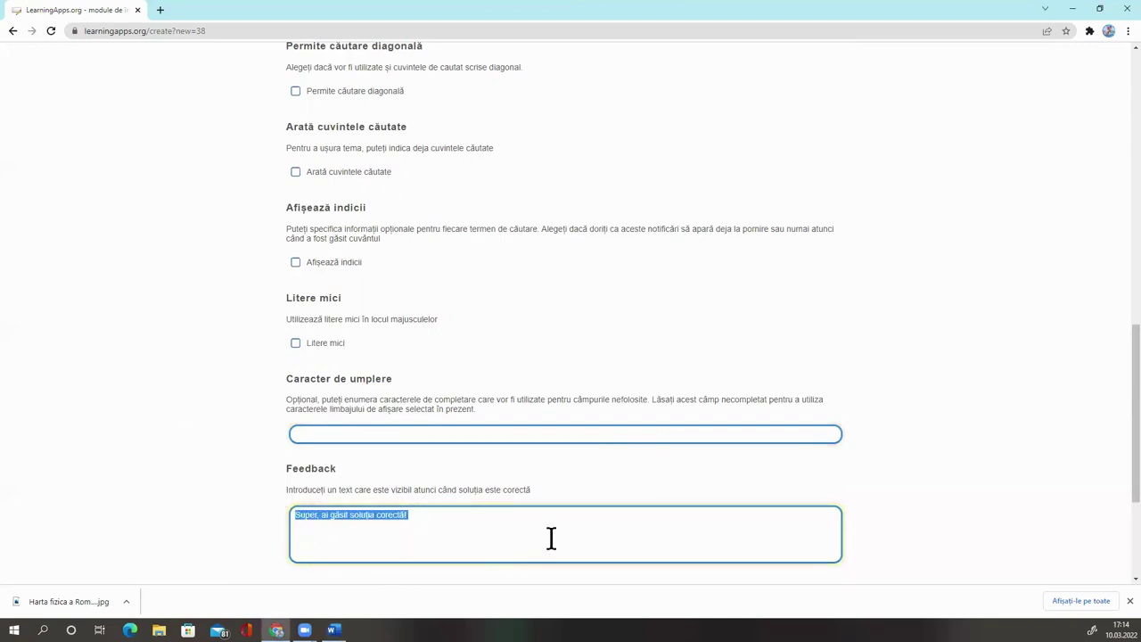
text(Ai lucrat foarte bine!)
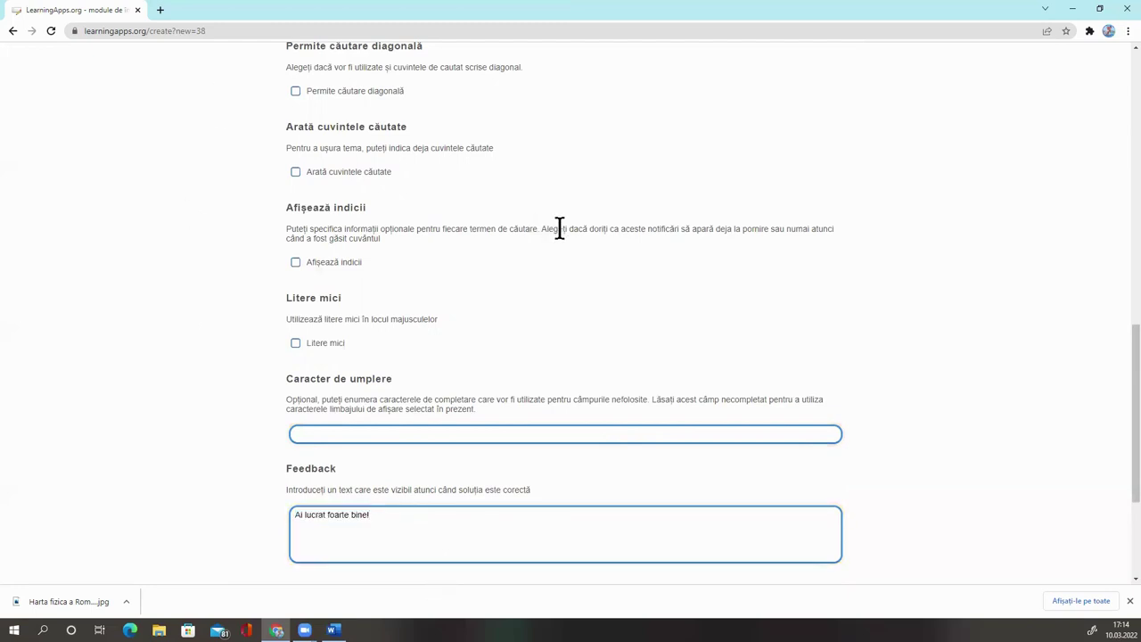
- Launch the exercise preview with the assistance field left empty, and dismiss the task message
scroll(561, 236, down, 2)
scroll(568, 278, down, 2)
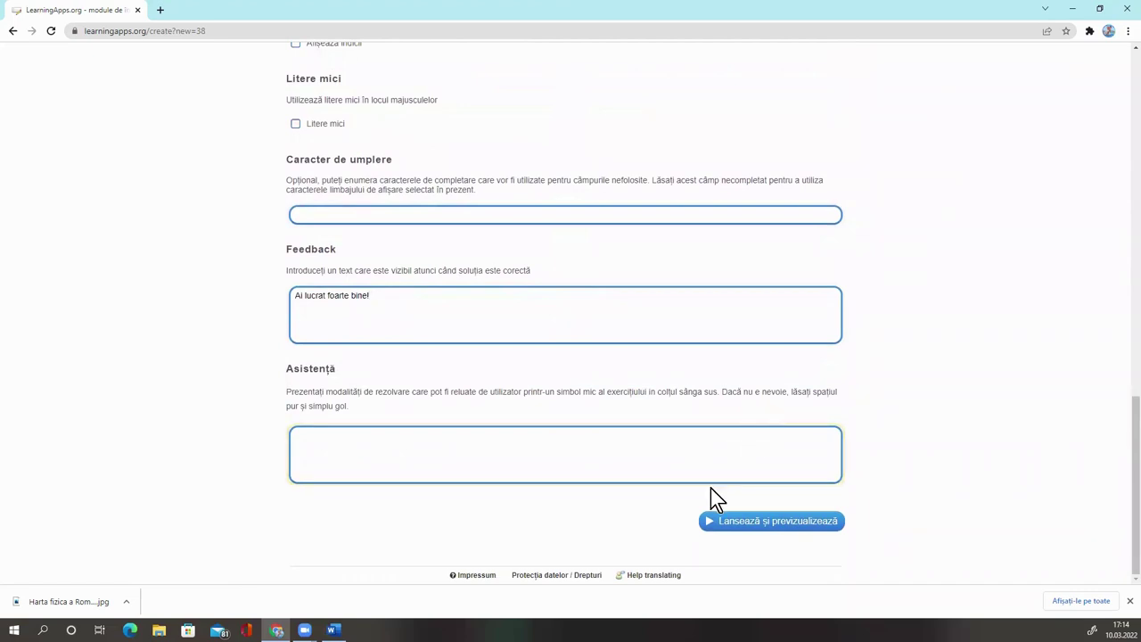
click(778, 524)
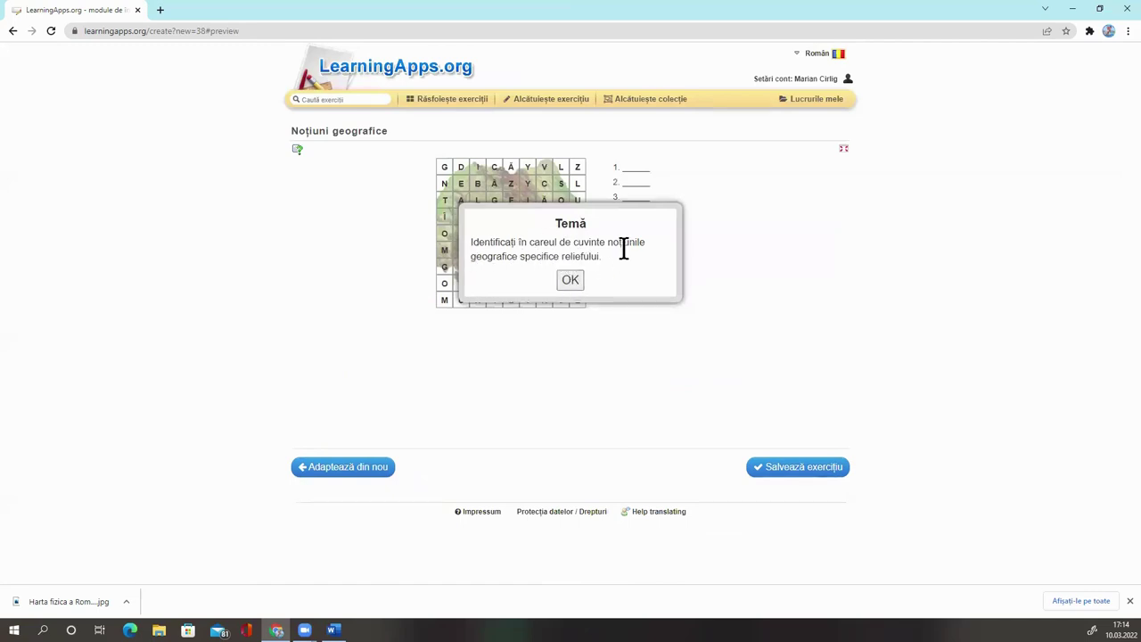
click(575, 281)
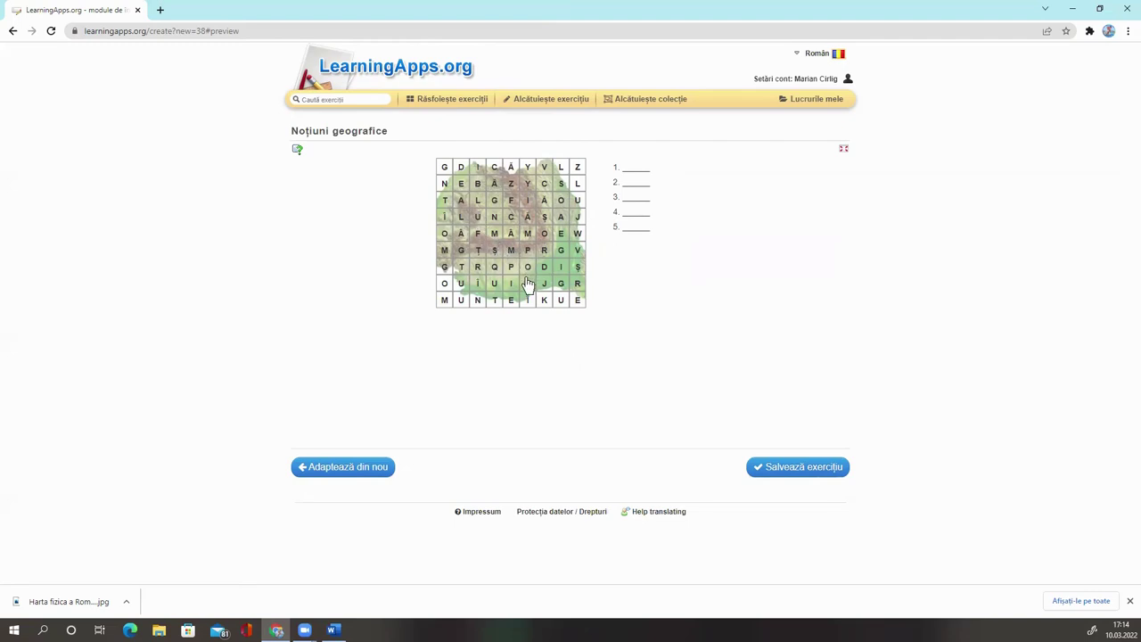
- Test the puzzle by marking the words PODIȘ, DEAL and MUNTE in the letter grid
drag(513, 269, 577, 267)
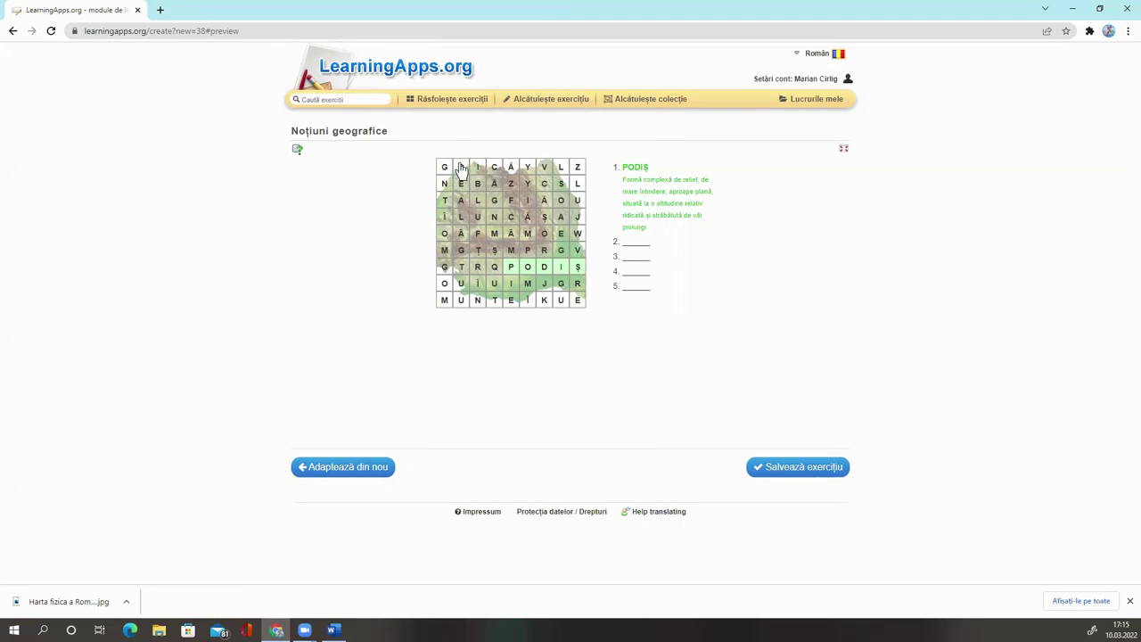
drag(461, 167, 461, 216)
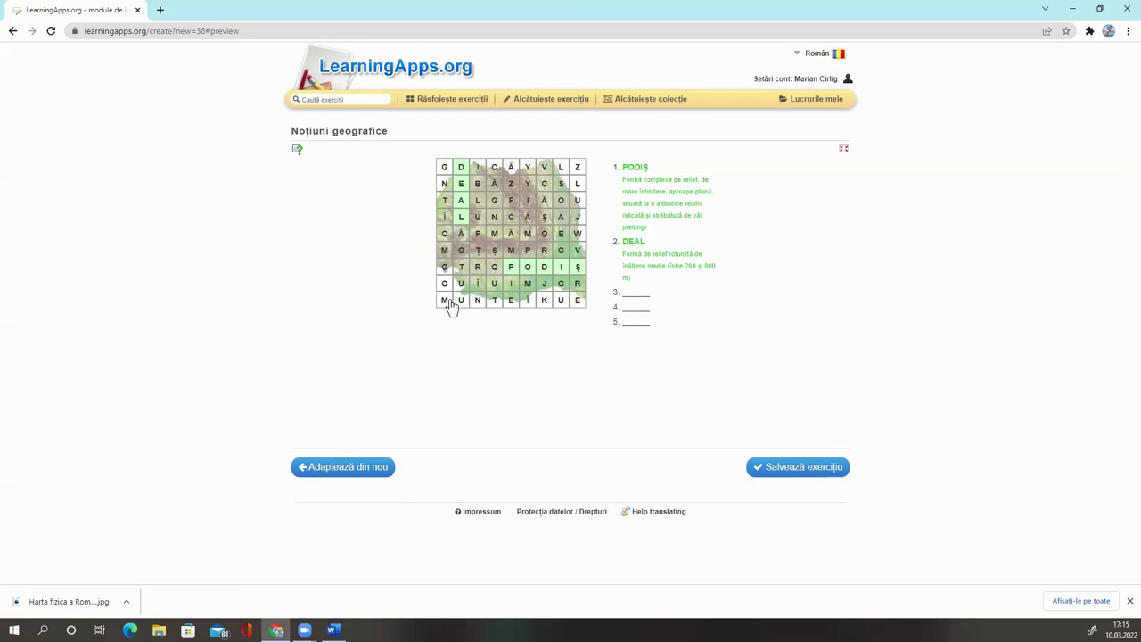
drag(446, 303, 520, 301)
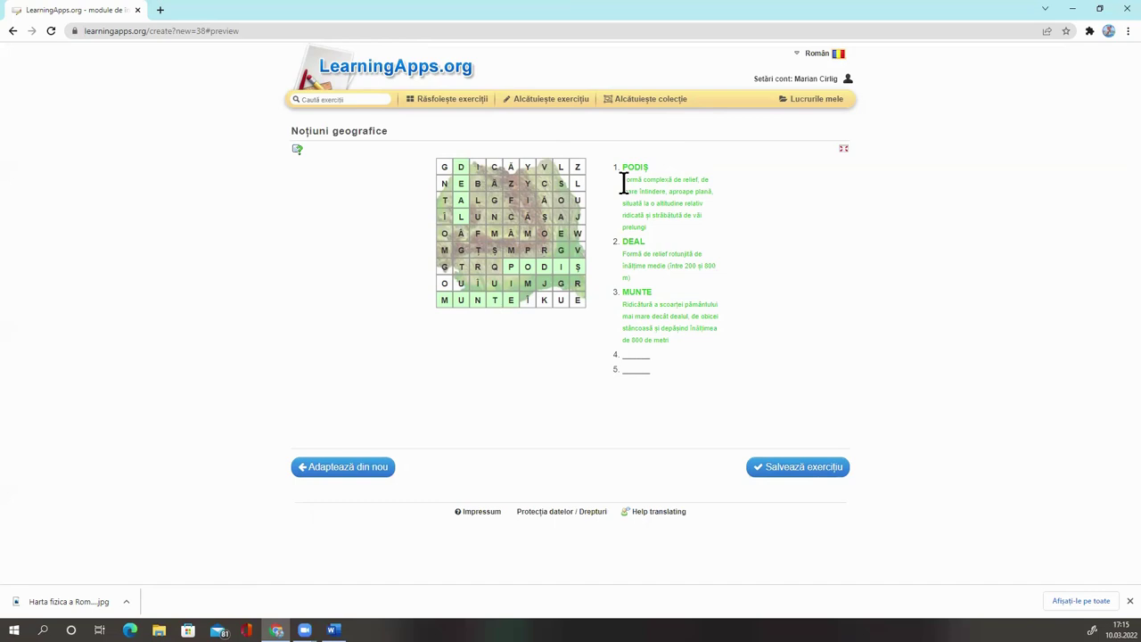
- Examine the hint texts displayed under the solved words PODIȘ, DEAL and MUNTE in the preview
drag(623, 183, 689, 241)
click(645, 210)
drag(618, 177, 676, 230)
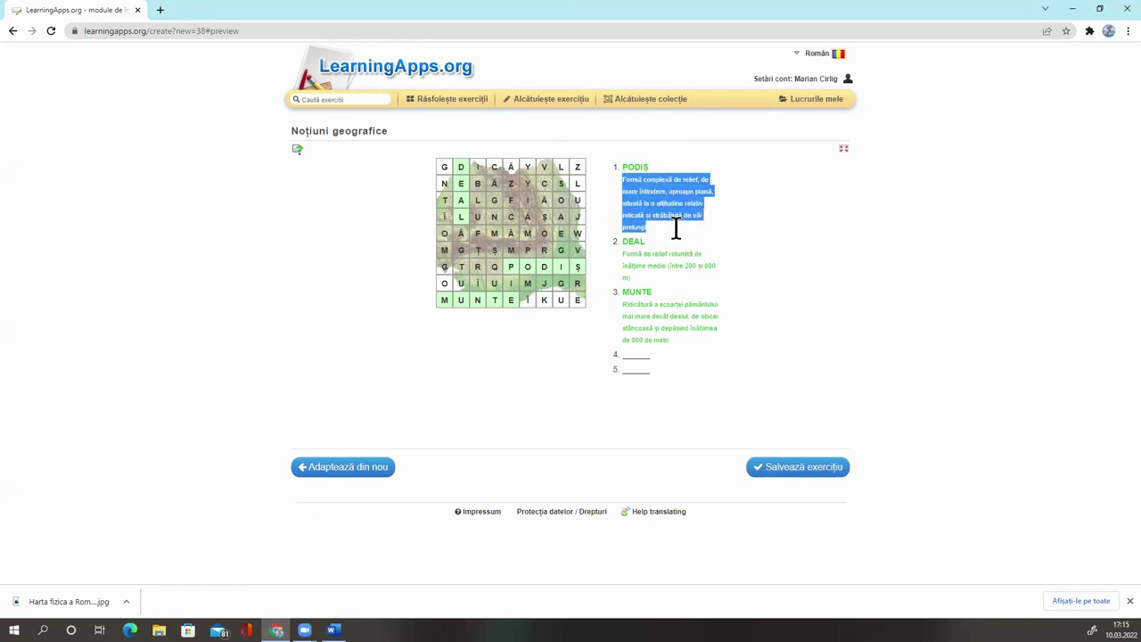
click(724, 257)
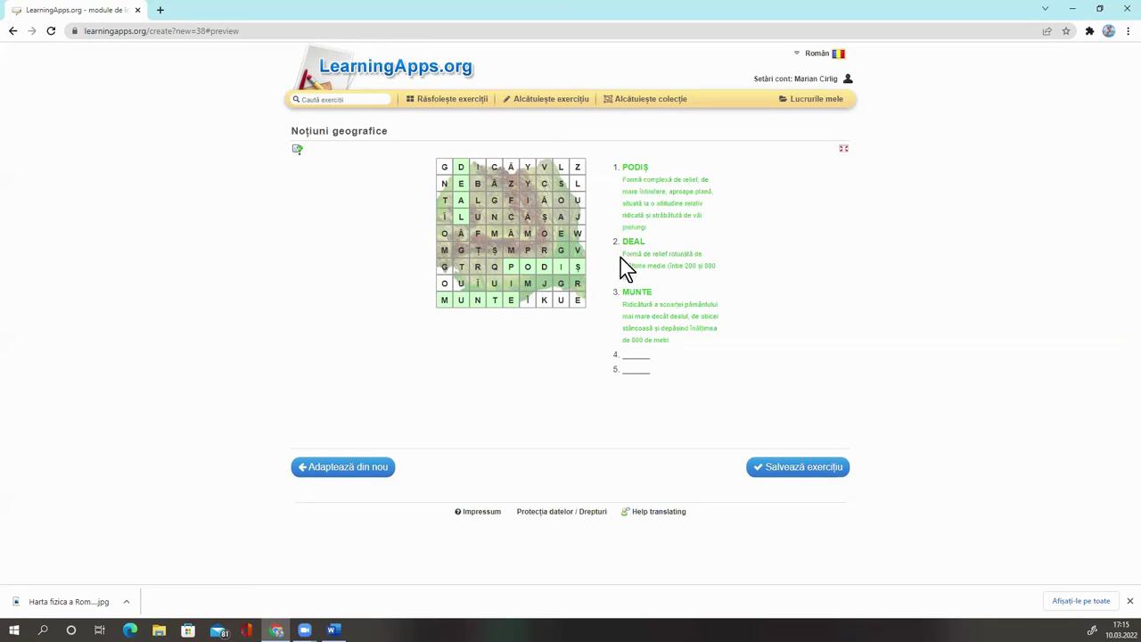
drag(621, 256, 668, 288)
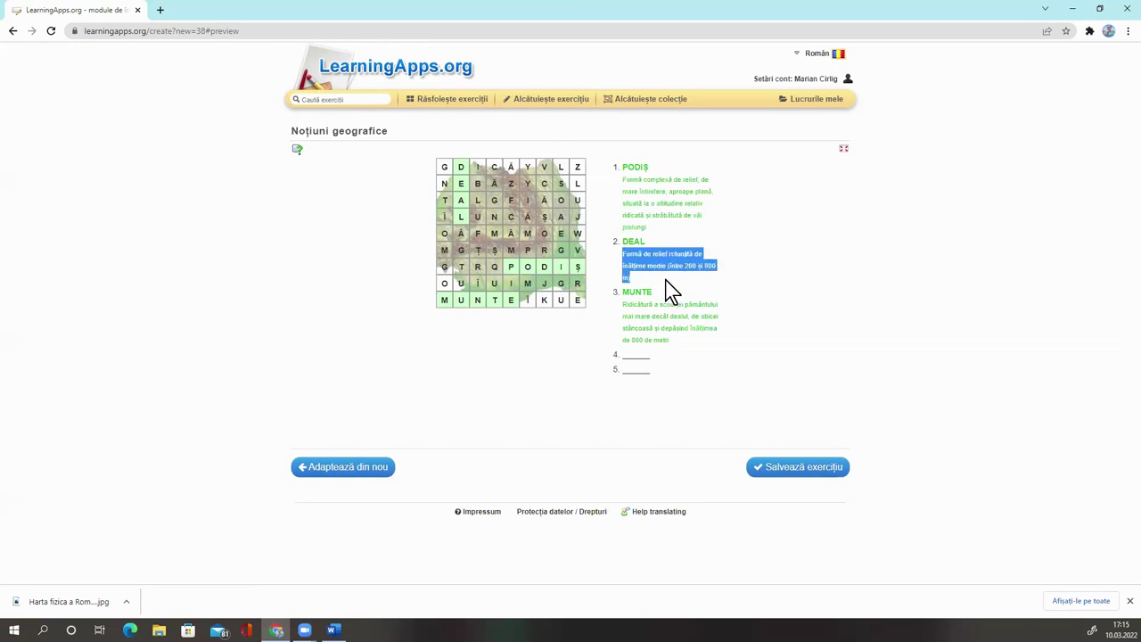
double_click(814, 303)
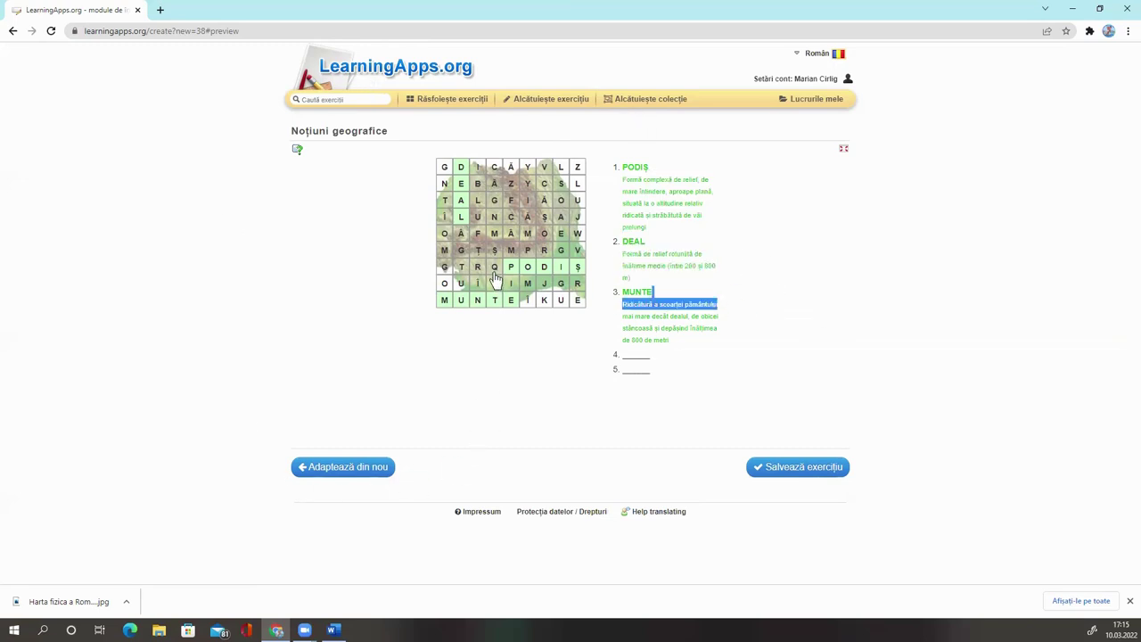
- Save the exercise and copy its full-screen watch link for sharing
click(816, 471)
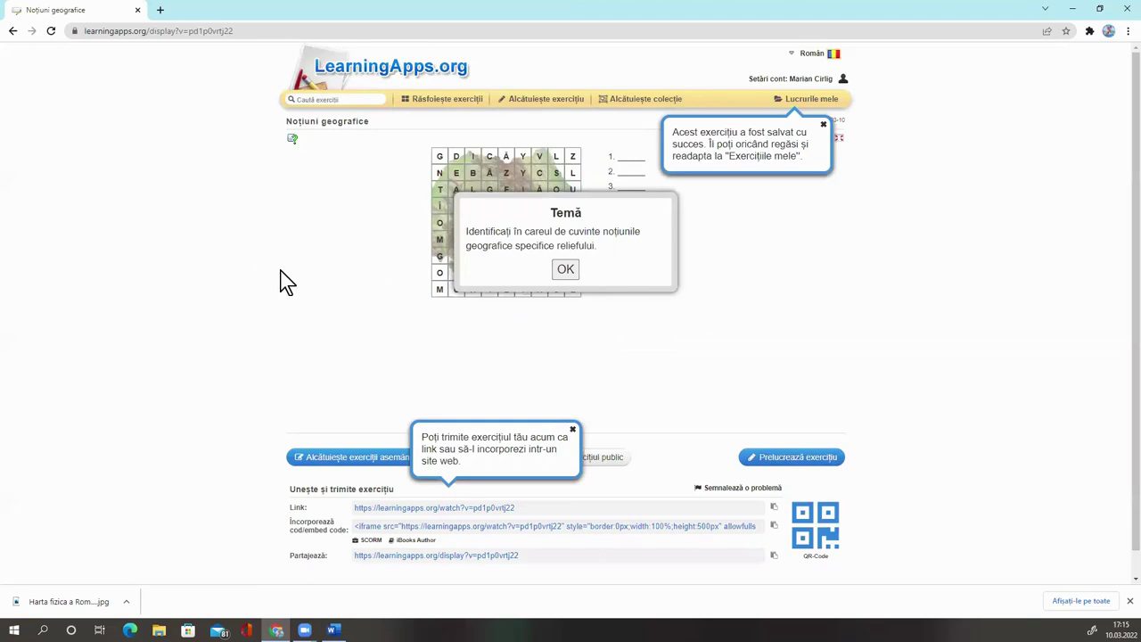
click(774, 509)
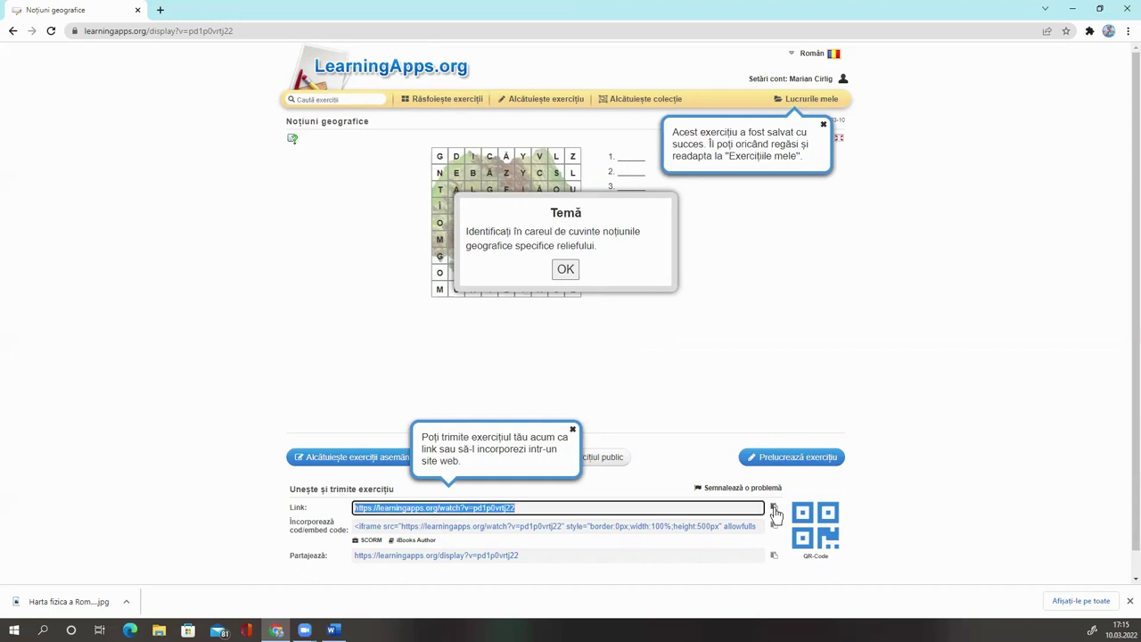